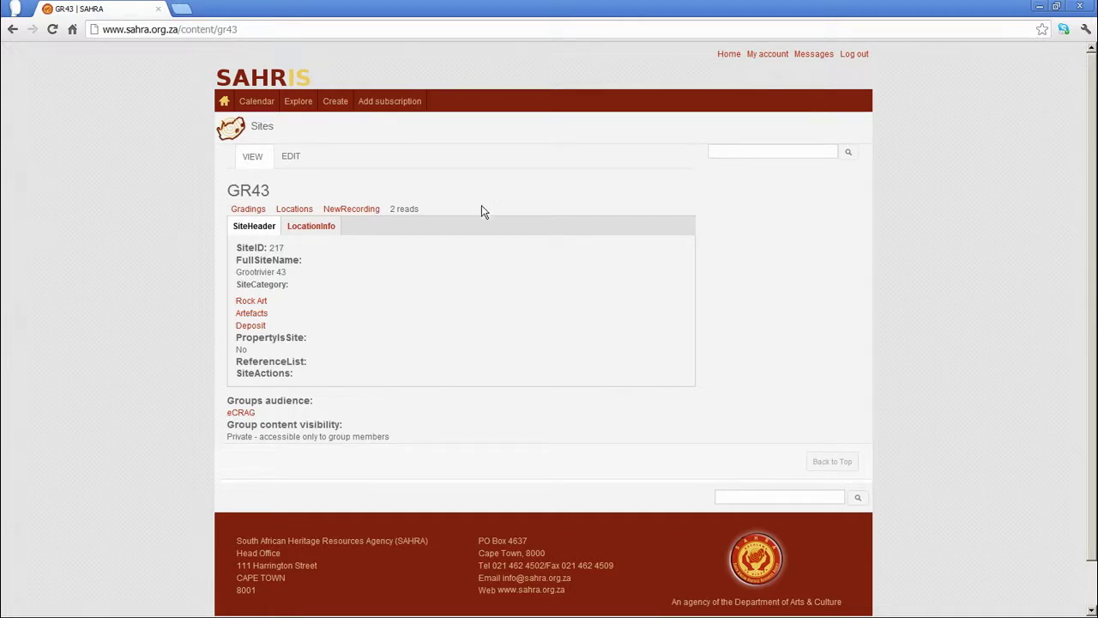
Start a new site recording for site GR43 and look over its General section.
click(338, 211)
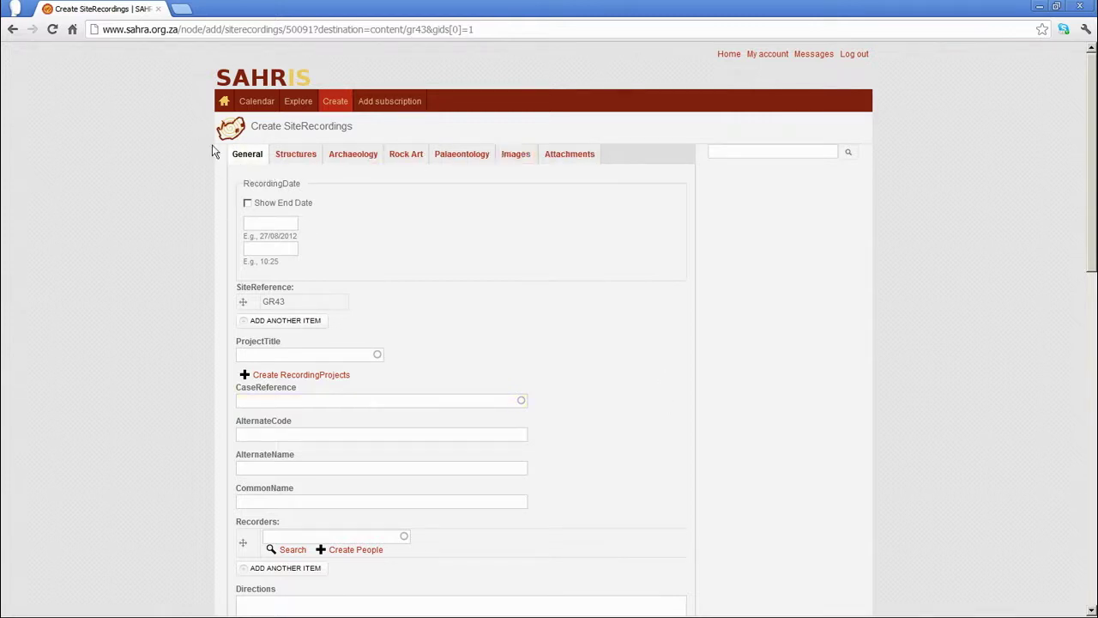
scroll(529, 255, down, 10)
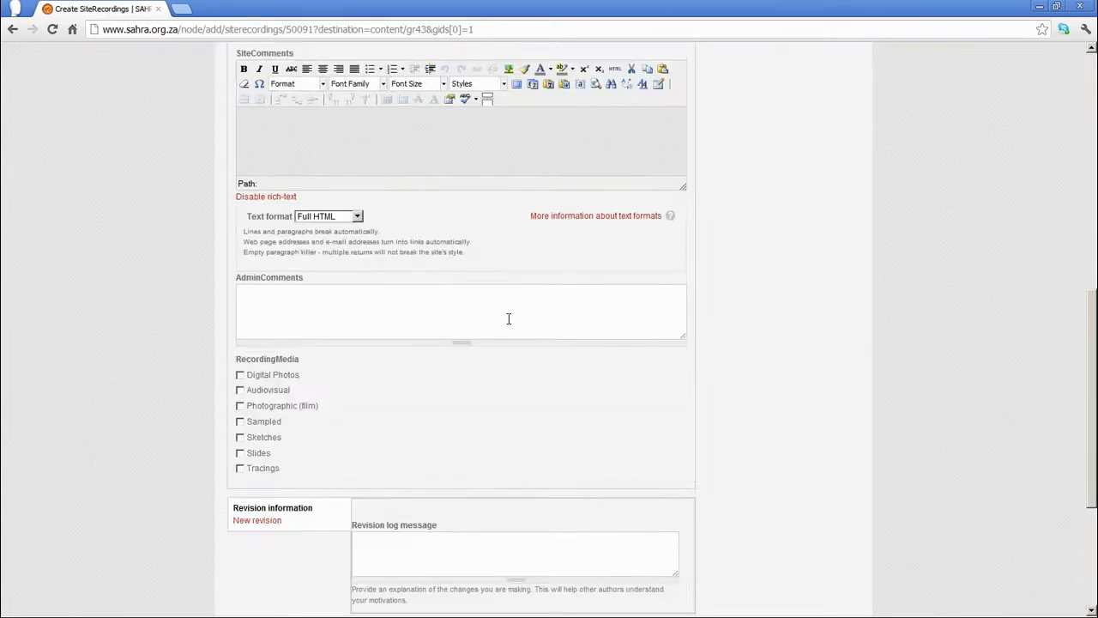
scroll(508, 315, up, 10)
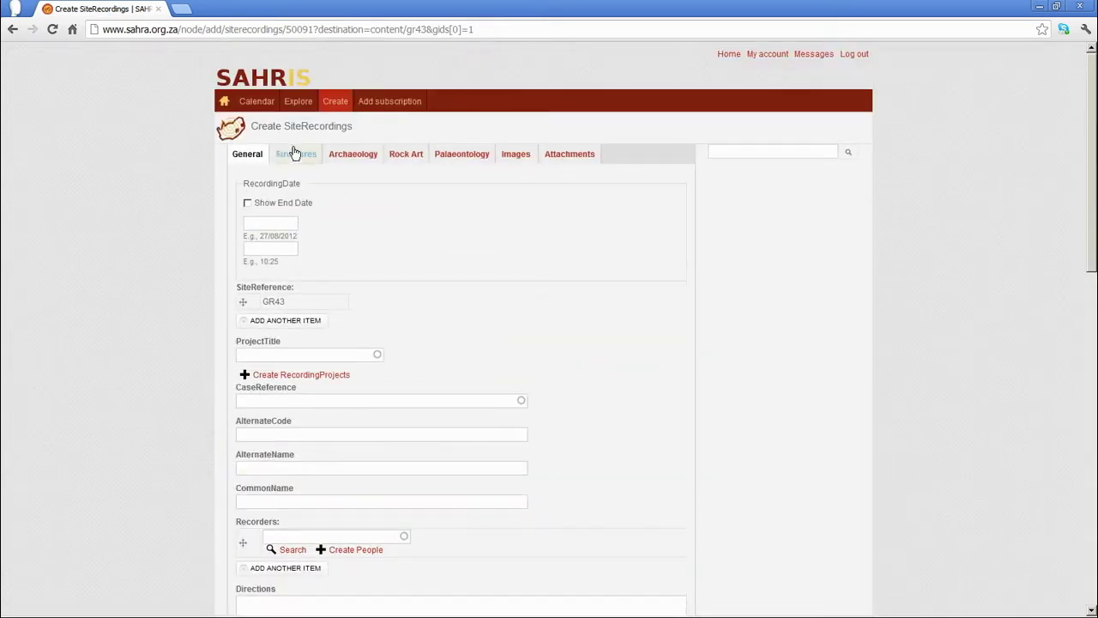
Look through the Structures, Archaeology, Rock Art, Palaeontology and Images sections of the new recording form.
click(298, 155)
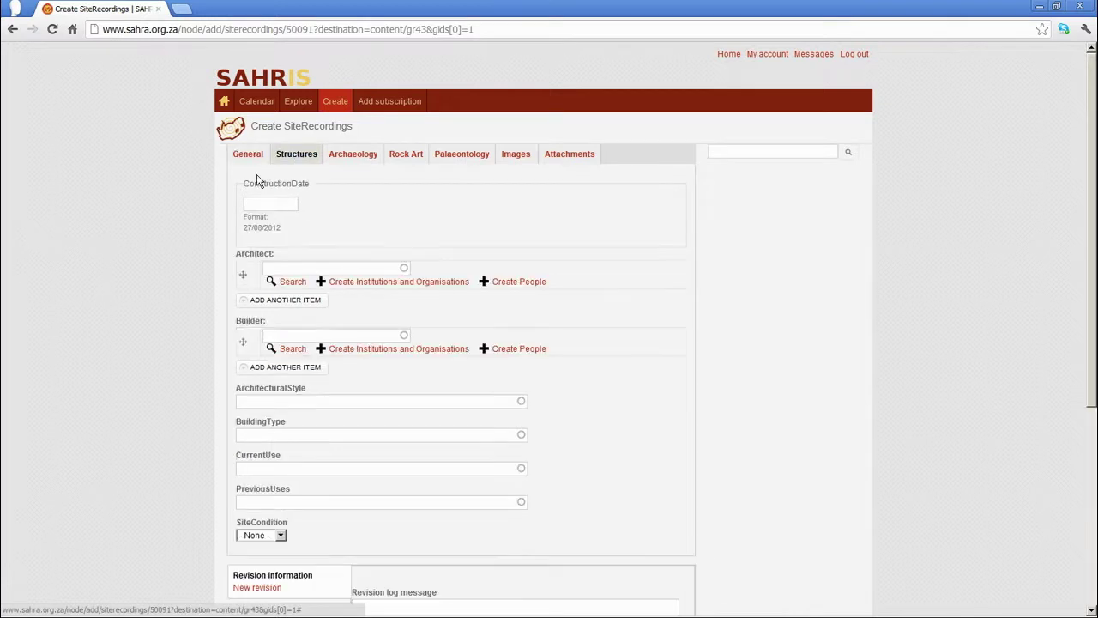
click(343, 155)
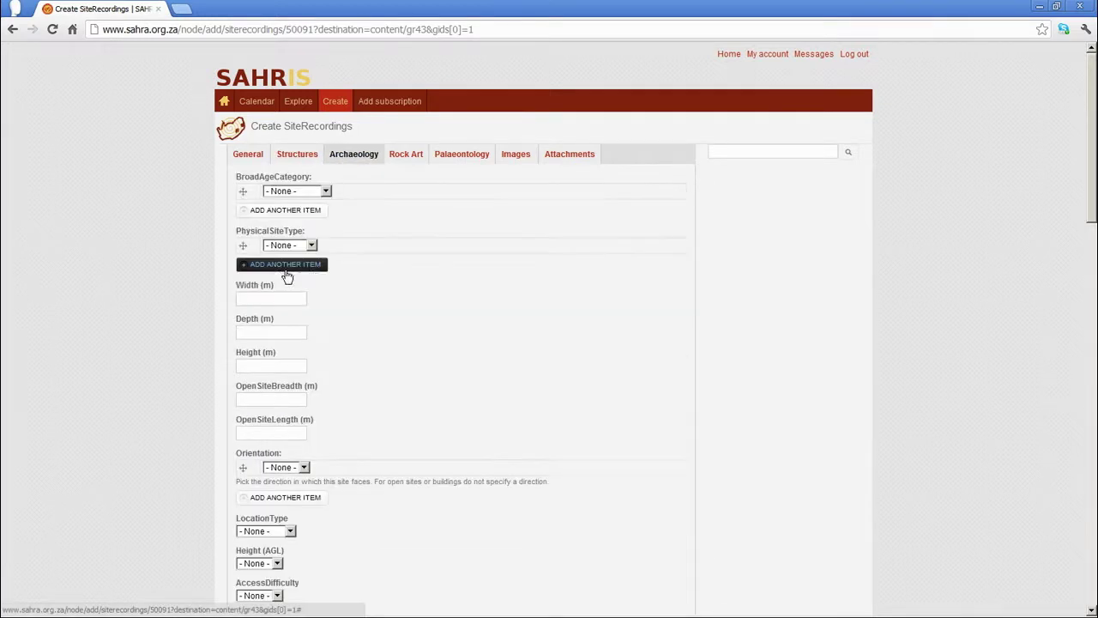
scroll(430, 270, down, 3)
scroll(430, 270, up, 3)
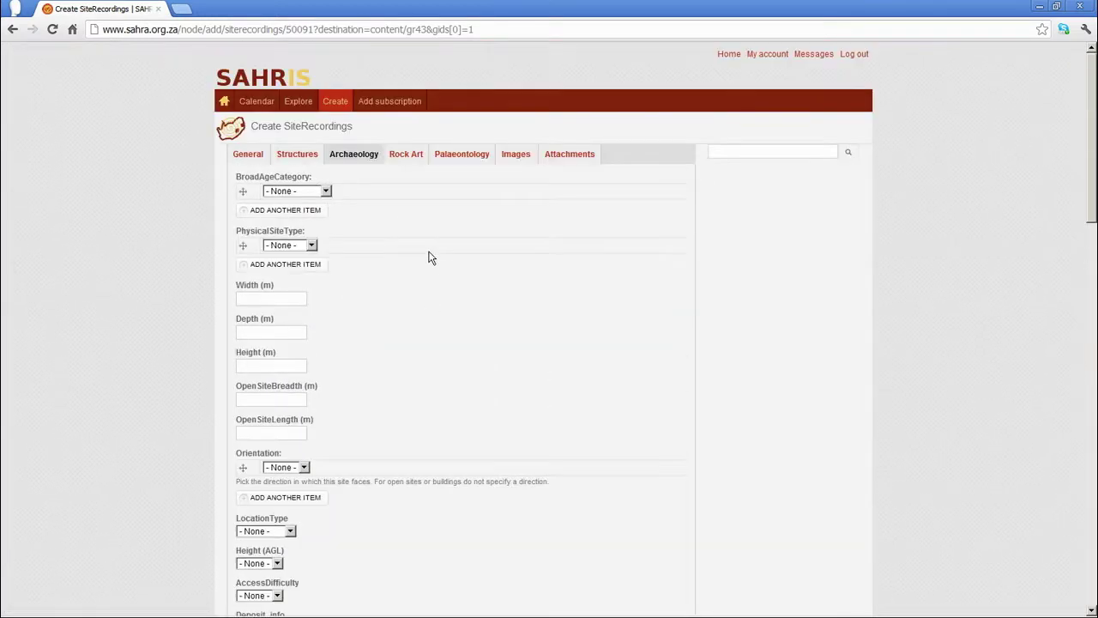
click(410, 154)
click(463, 159)
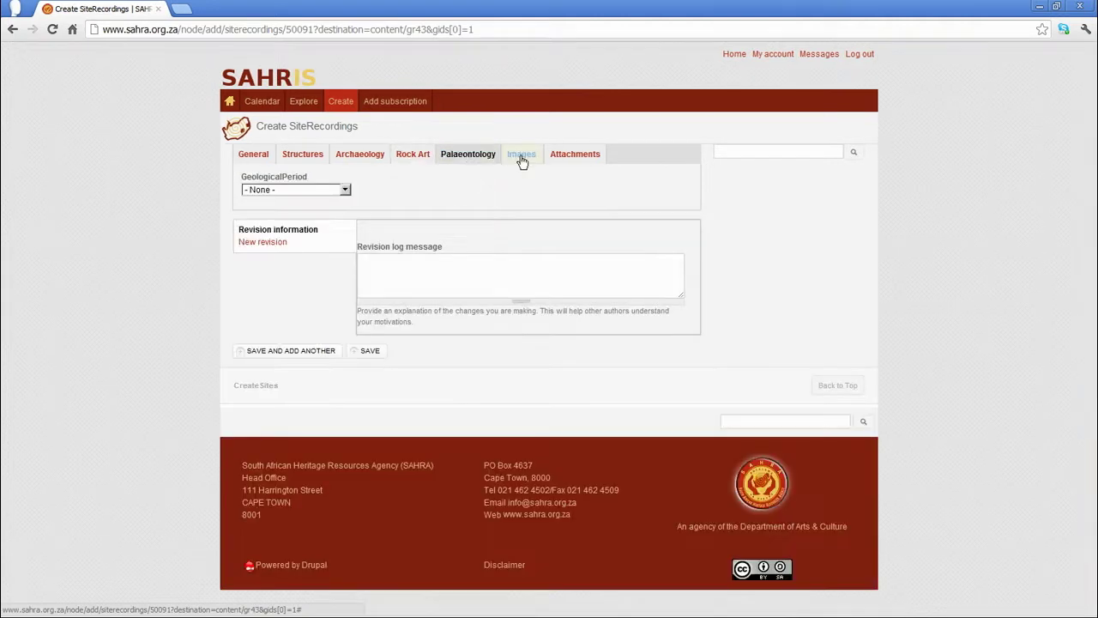
click(519, 162)
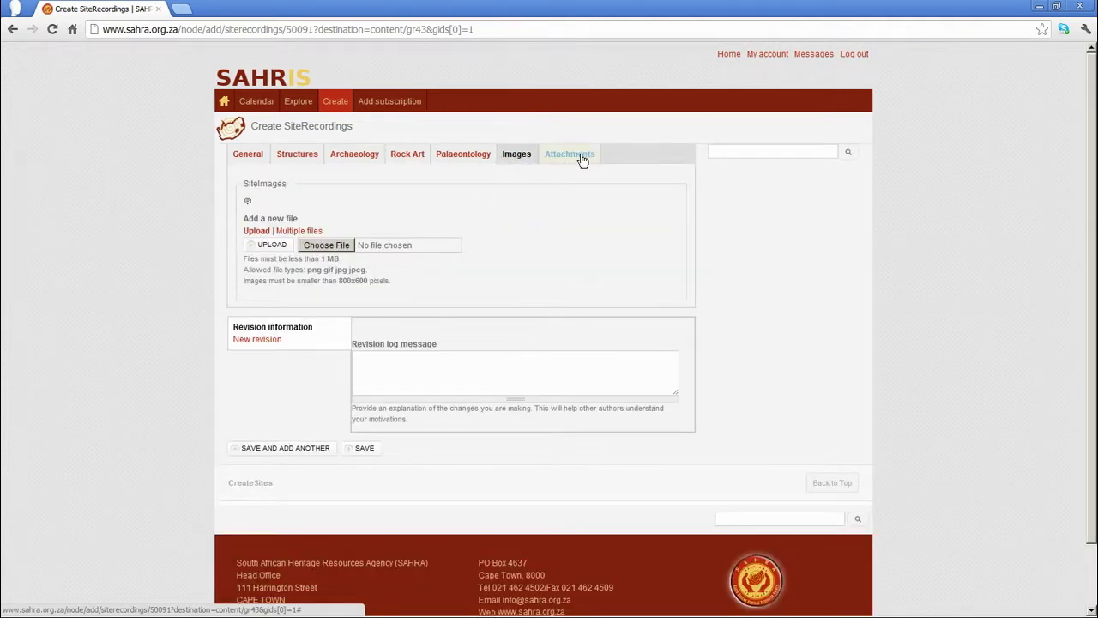
click(466, 160)
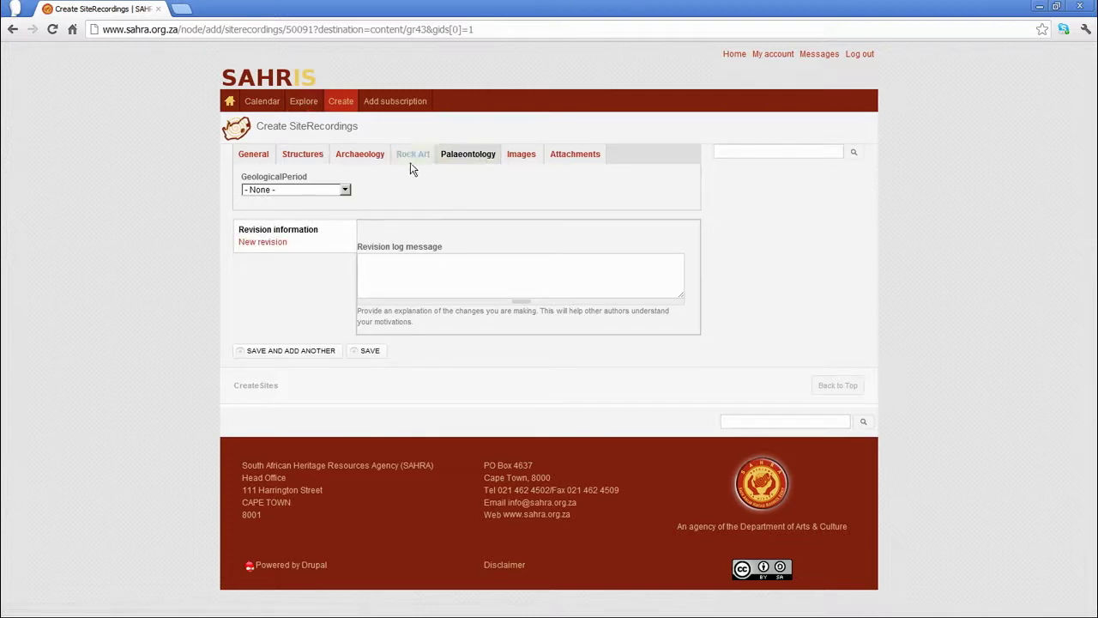
click(355, 162)
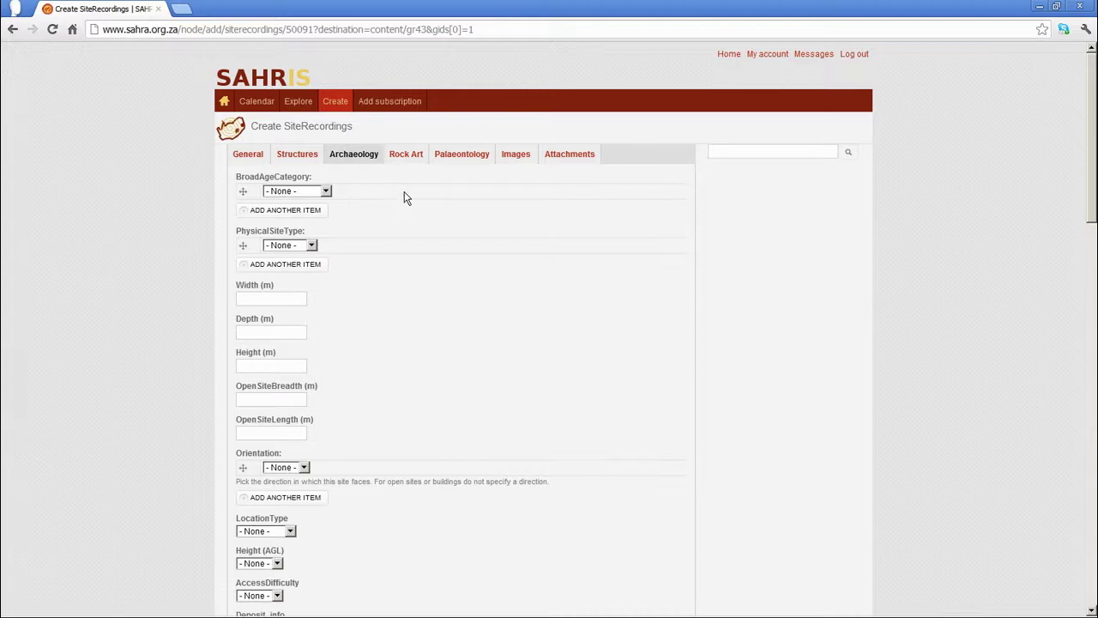
click(288, 160)
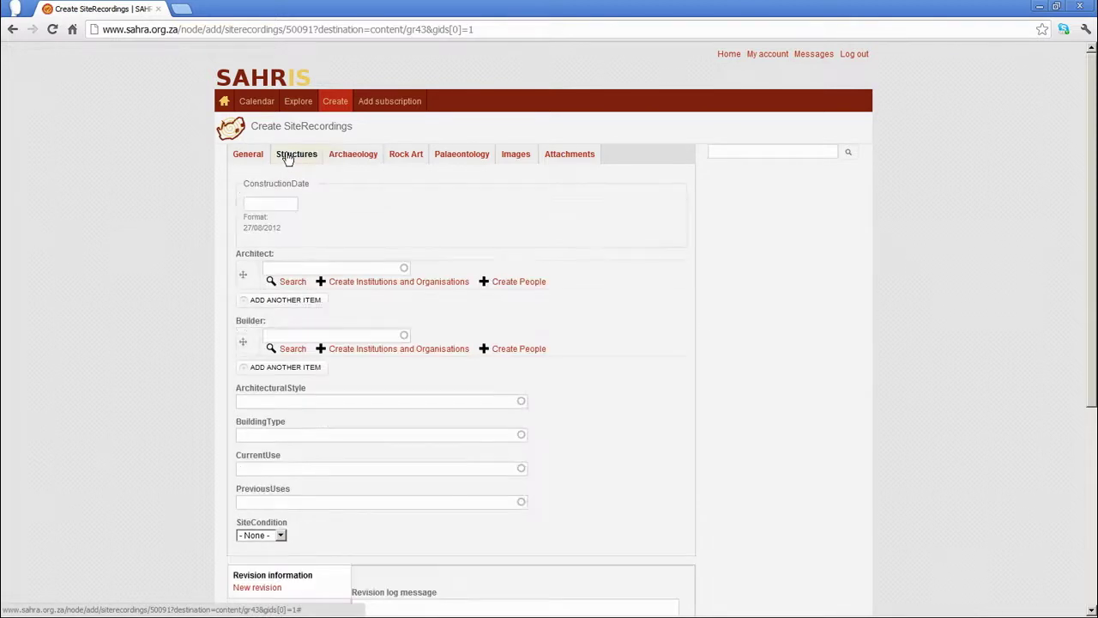
click(348, 162)
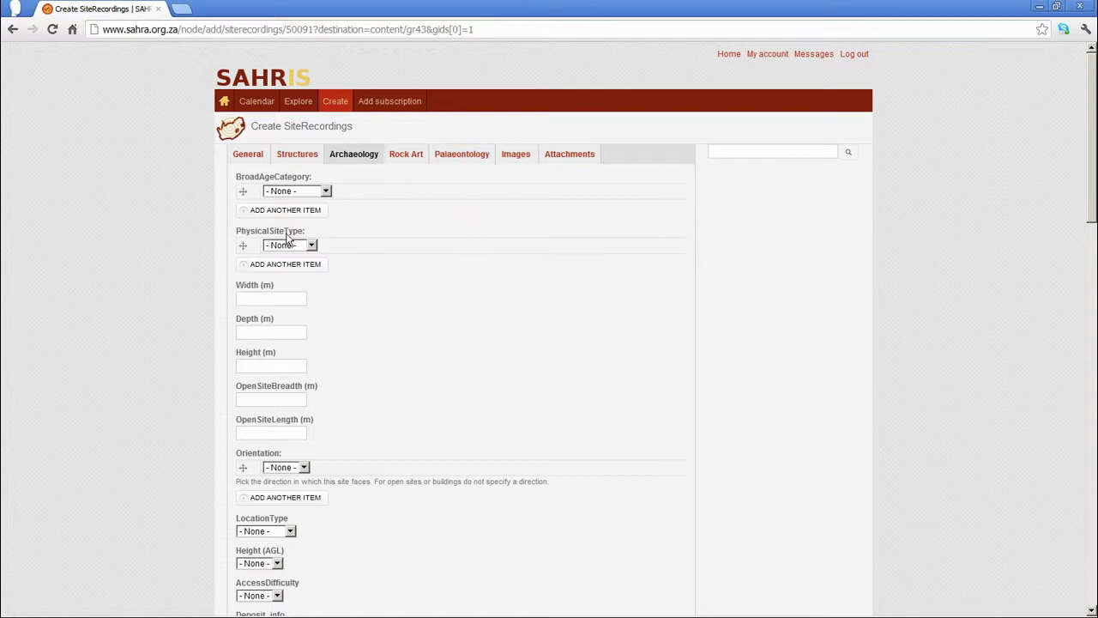
click(300, 297)
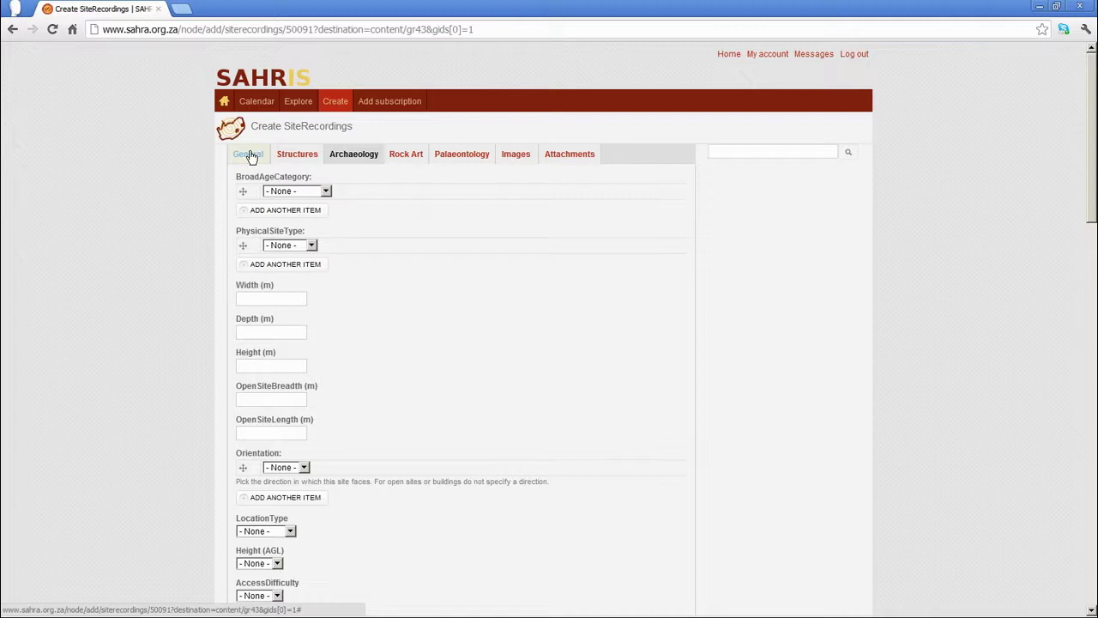
In the General section, show the end date and set the recording start to 01/08/2012 at 10:30.
click(251, 157)
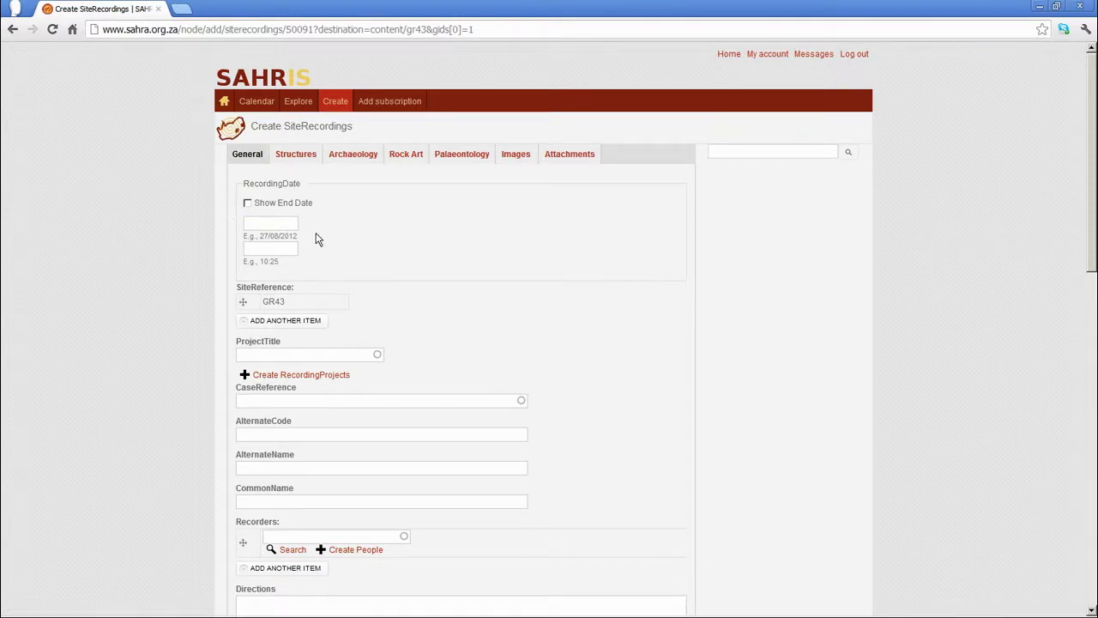
click(247, 206)
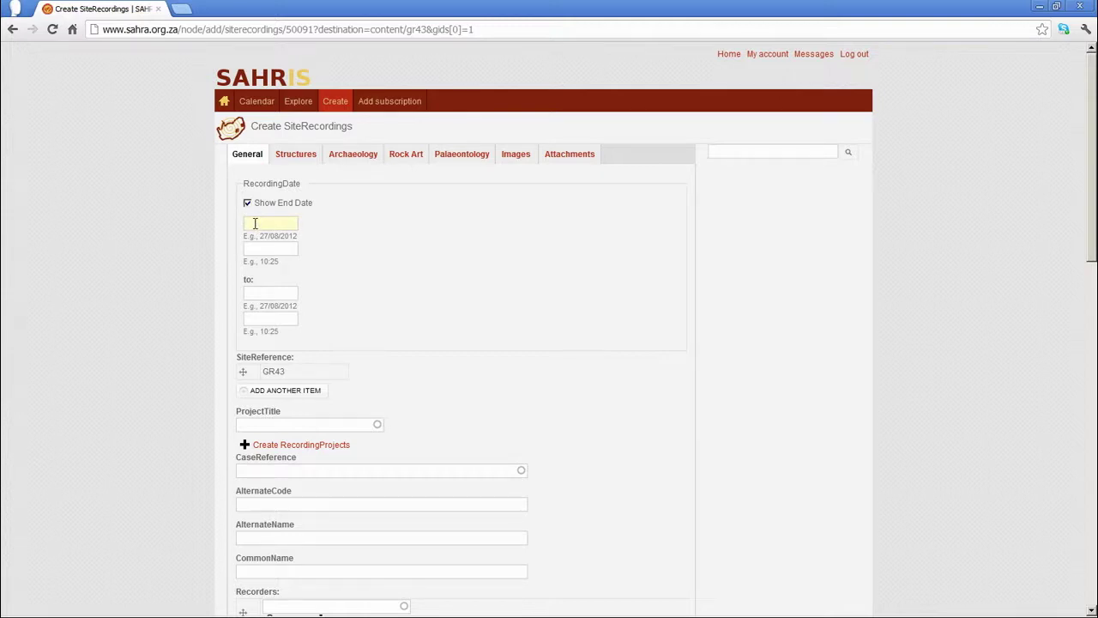
click(255, 223)
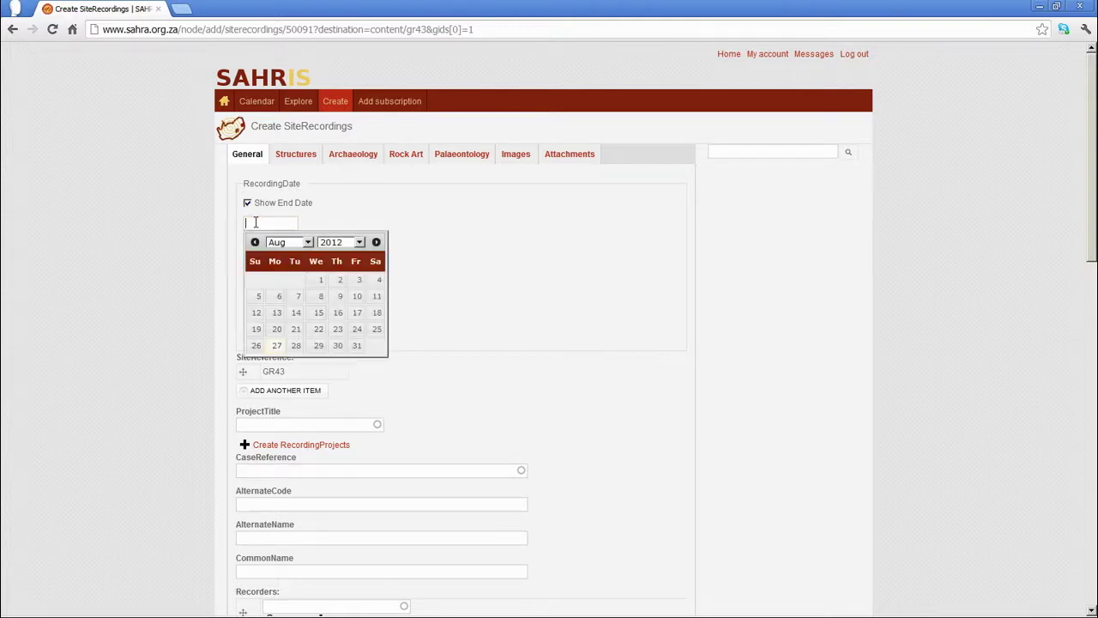
click(320, 280)
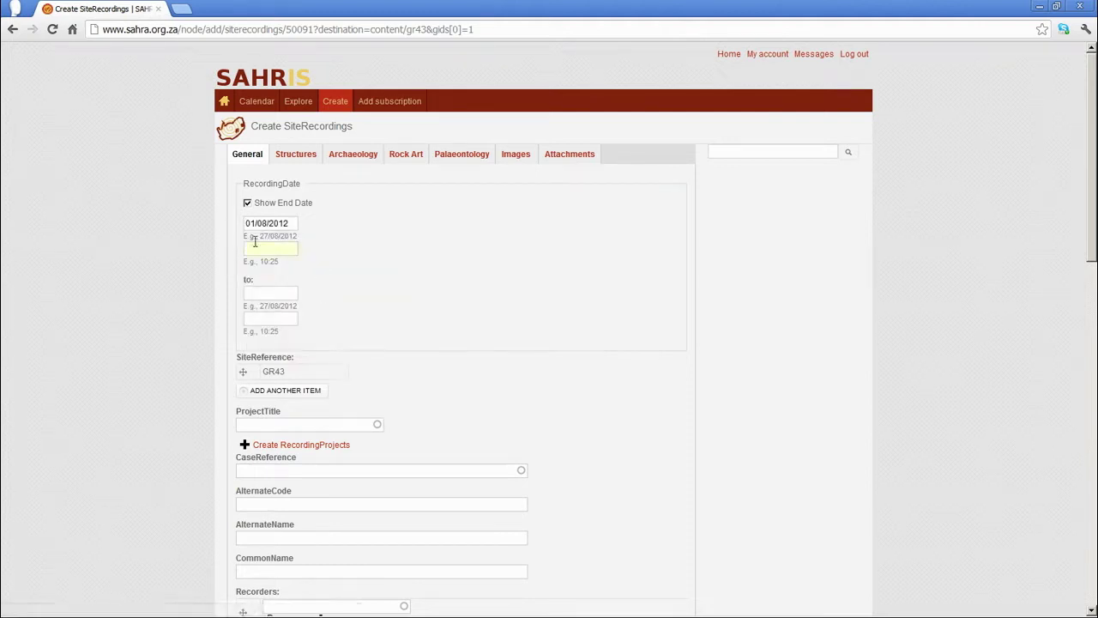
click(256, 247)
key(Up)
key(Right)
Set the end of the recording to 01/08/2012 at 10:45.
click(276, 292)
click(325, 352)
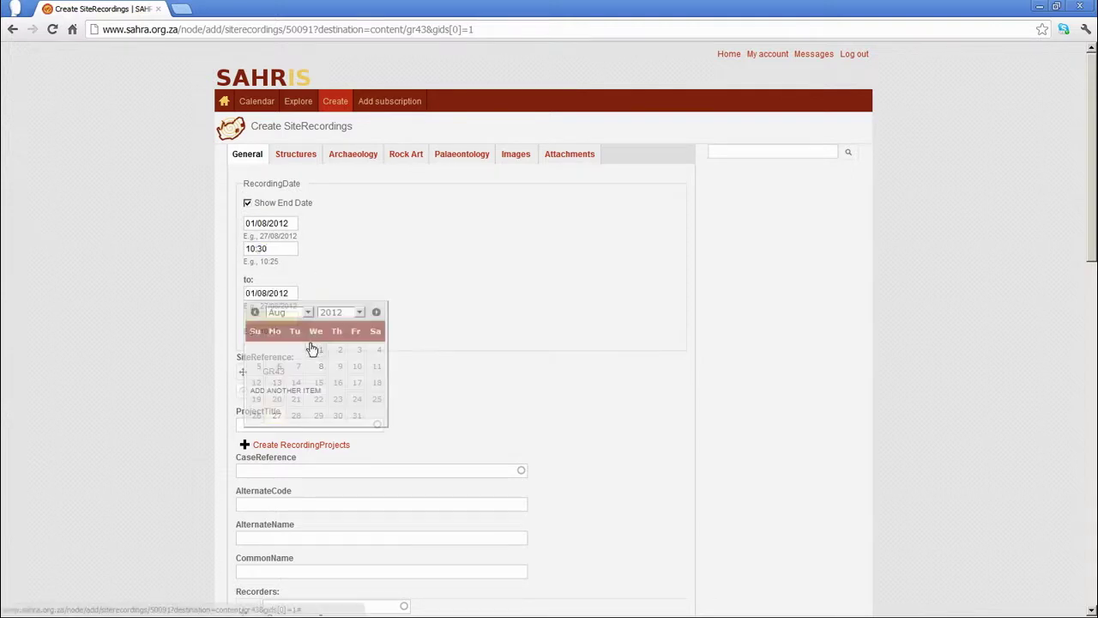
click(260, 319)
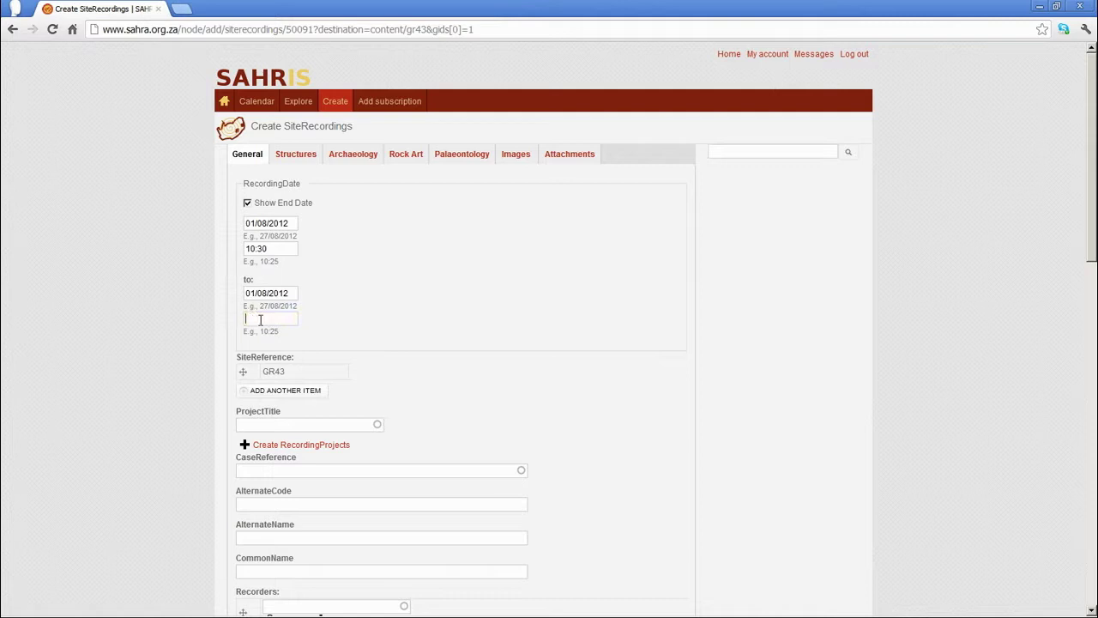
click(260, 319)
click(260, 320)
click(188, 378)
Set the ProjectTitle to the existing eCRAG project.
click(296, 425)
text(ecR)
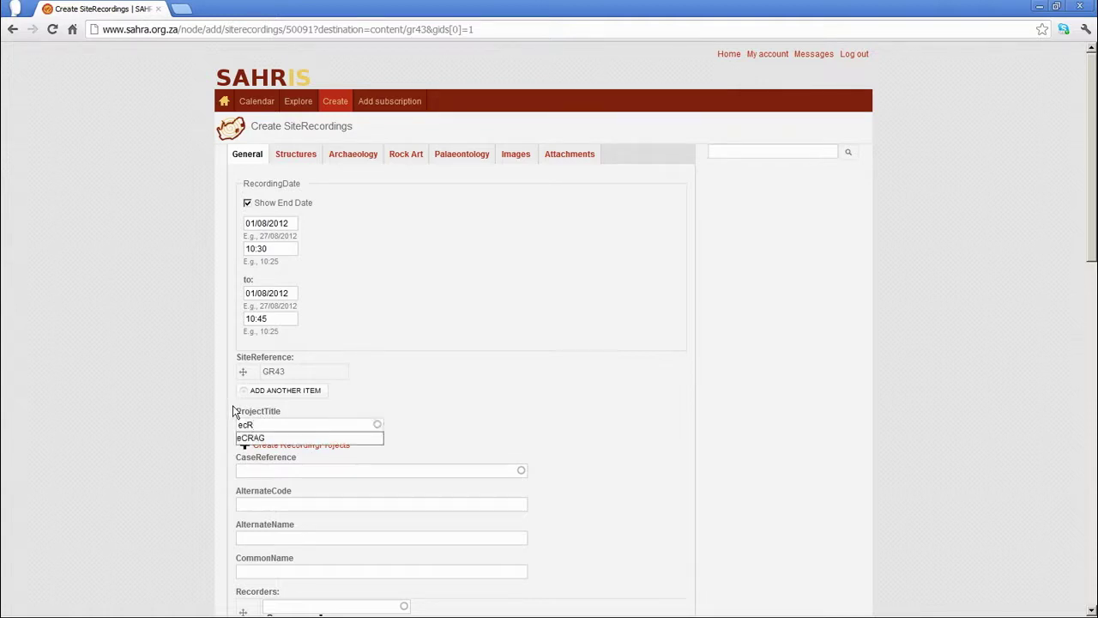
click(252, 438)
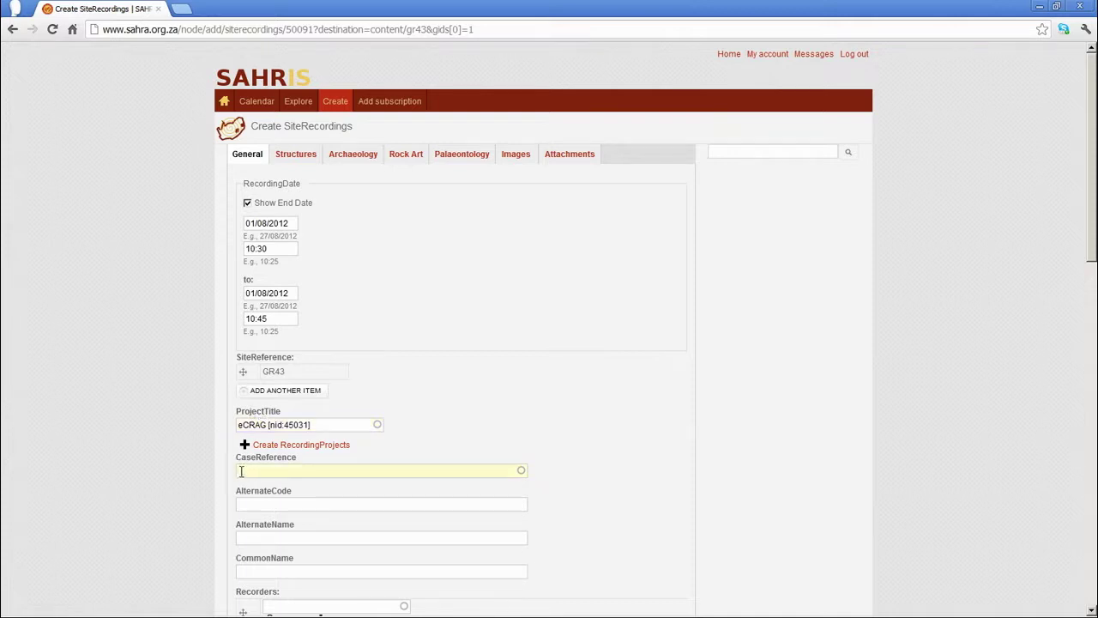
Examine the CaseReference, AlternateCode, AlternateName and CommonName fields of the recording.
scroll(178, 464, down, 1)
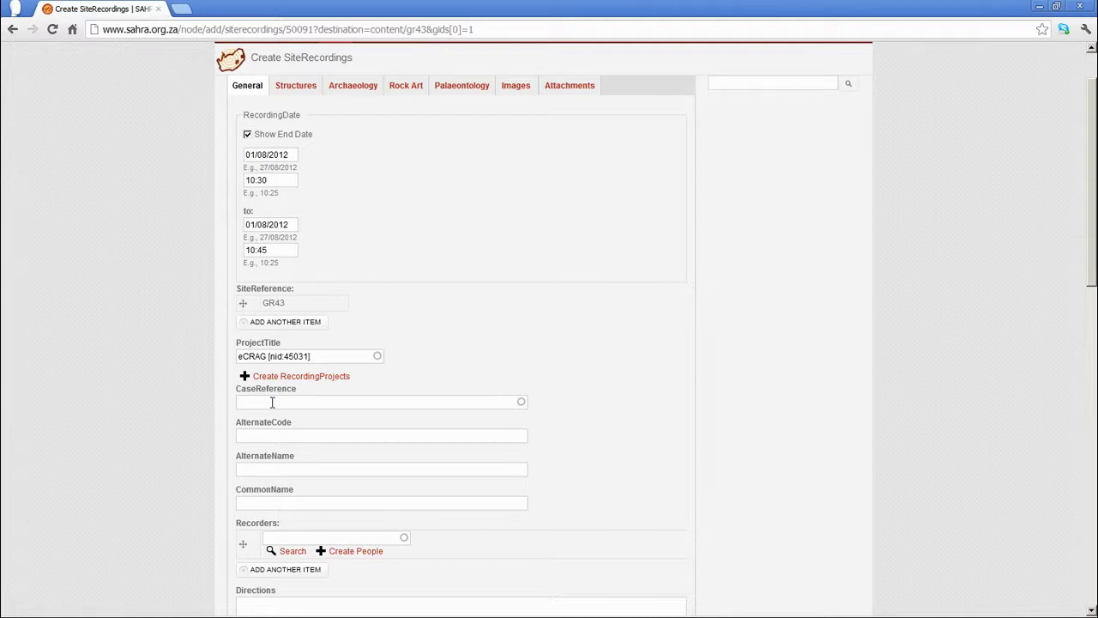
click(287, 434)
click(252, 401)
click(256, 402)
click(272, 437)
scroll(154, 429, down, 3)
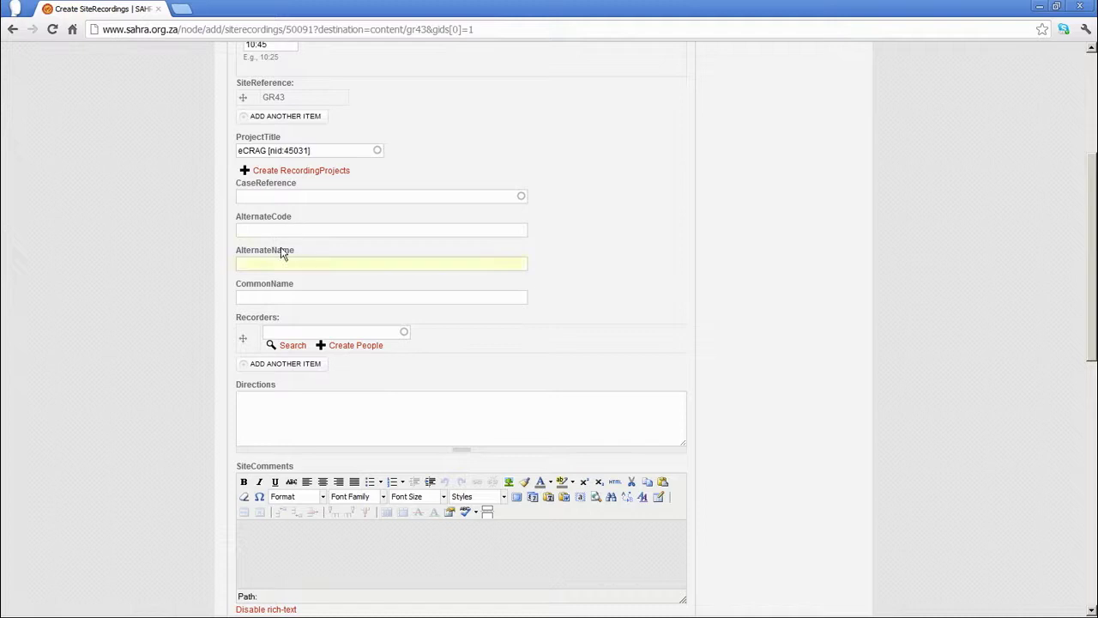
click(275, 296)
click(262, 227)
click(300, 284)
click(241, 234)
click(262, 297)
scroll(162, 254, up, 3)
scroll(165, 255, down, 2)
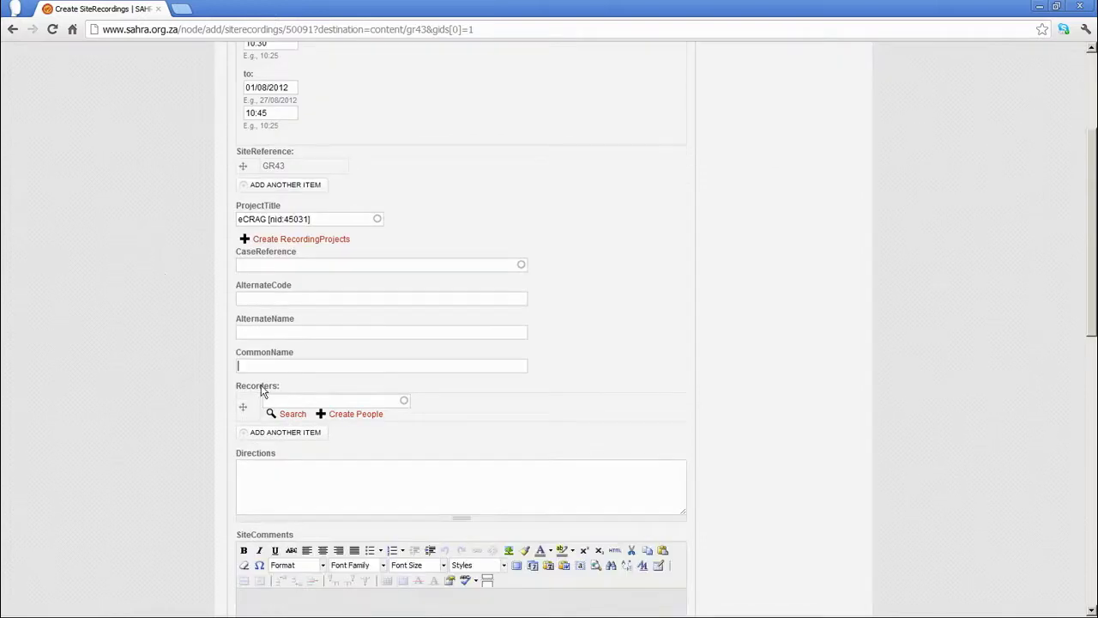
Set the CommonName to "Eland torsos" and move on to the Recorders field.
click(270, 367)
text(Eland tol)
text(sos)
click(271, 367)
key(BackSpace)
text(r)
click(297, 367)
click(285, 398)
scroll(183, 403, up, 3)
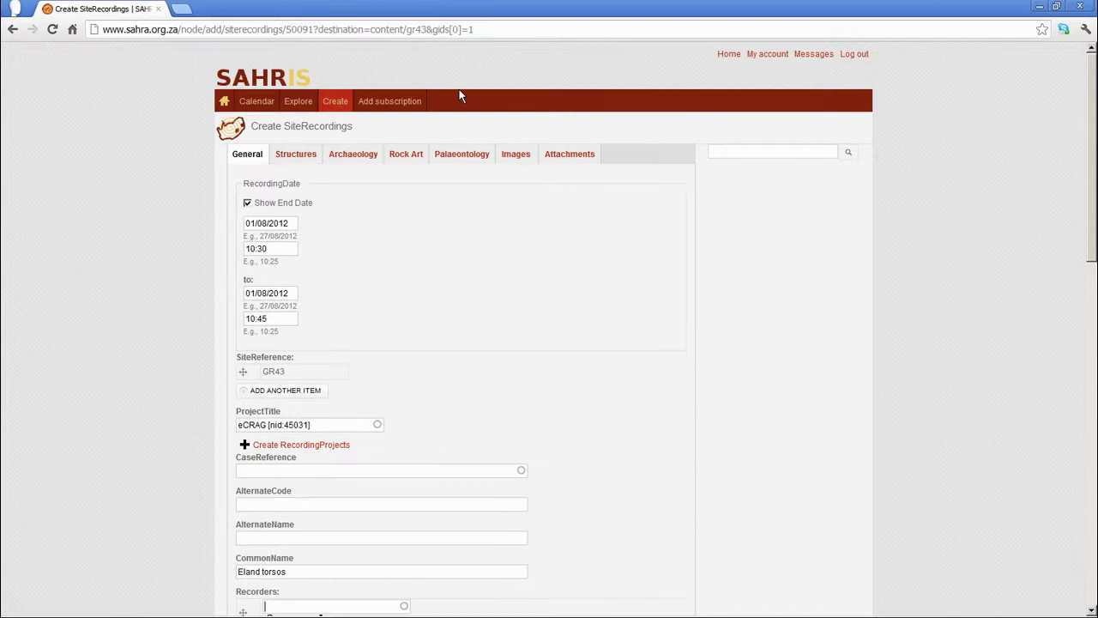
scroll(176, 413, down, 4)
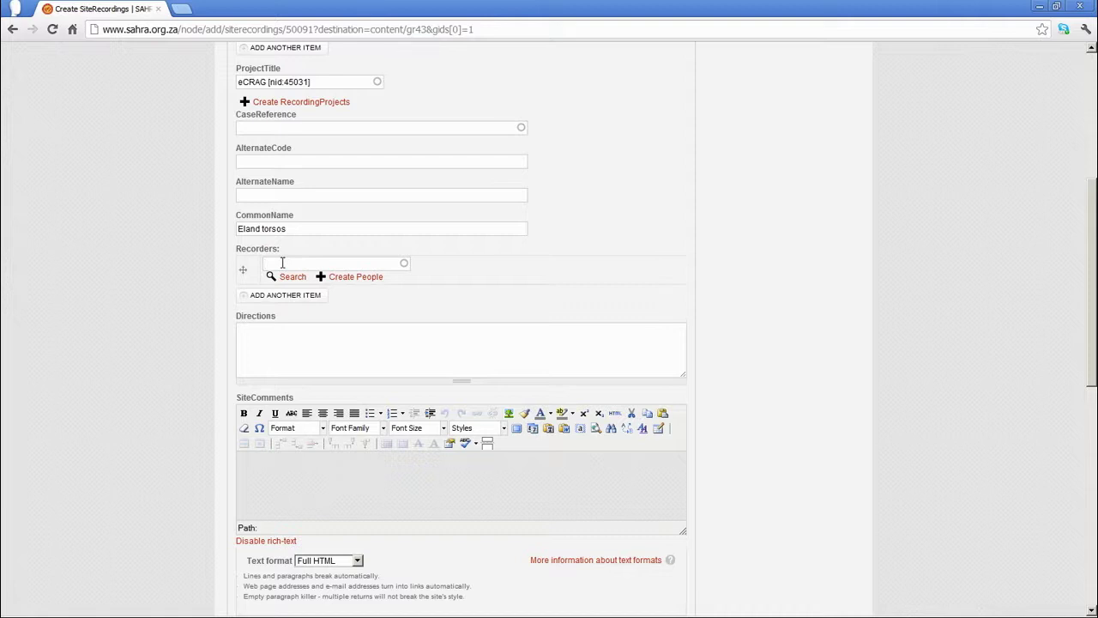
text(Janette)
key(BackSpace)
key(BackSpace)
key(BackSpace)
key(BackSpace)
key(BackSpace)
key(BackSpace)
key(BackSpace)
Add two existing people as recorders, each matched by name in a separate Recorders entry.
text(Nic)
click(285, 276)
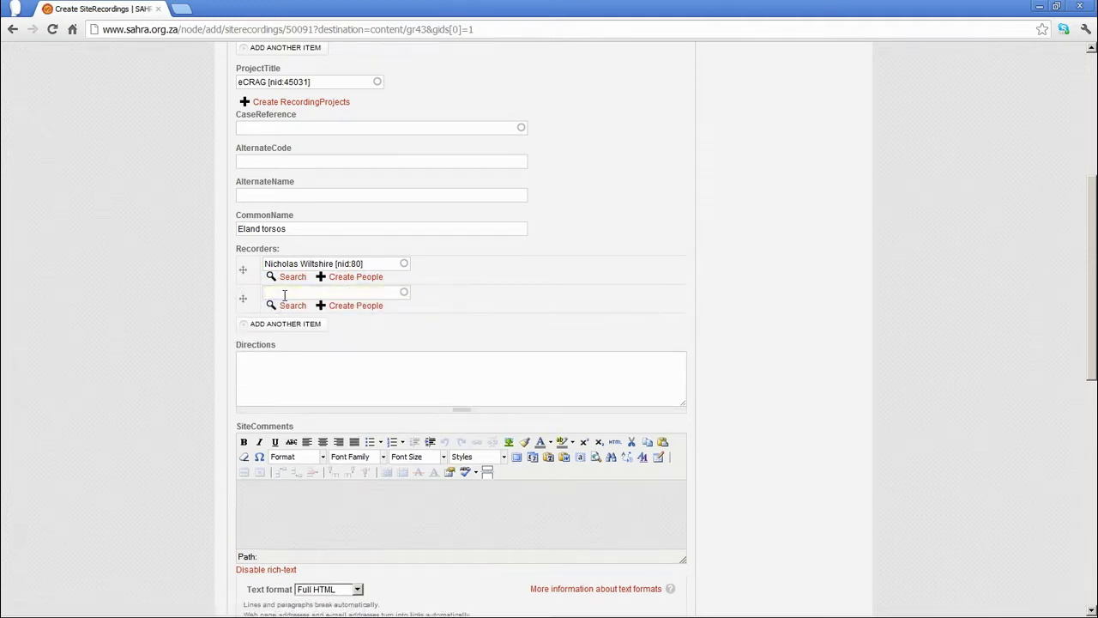
click(284, 295)
text(Car)
click(296, 318)
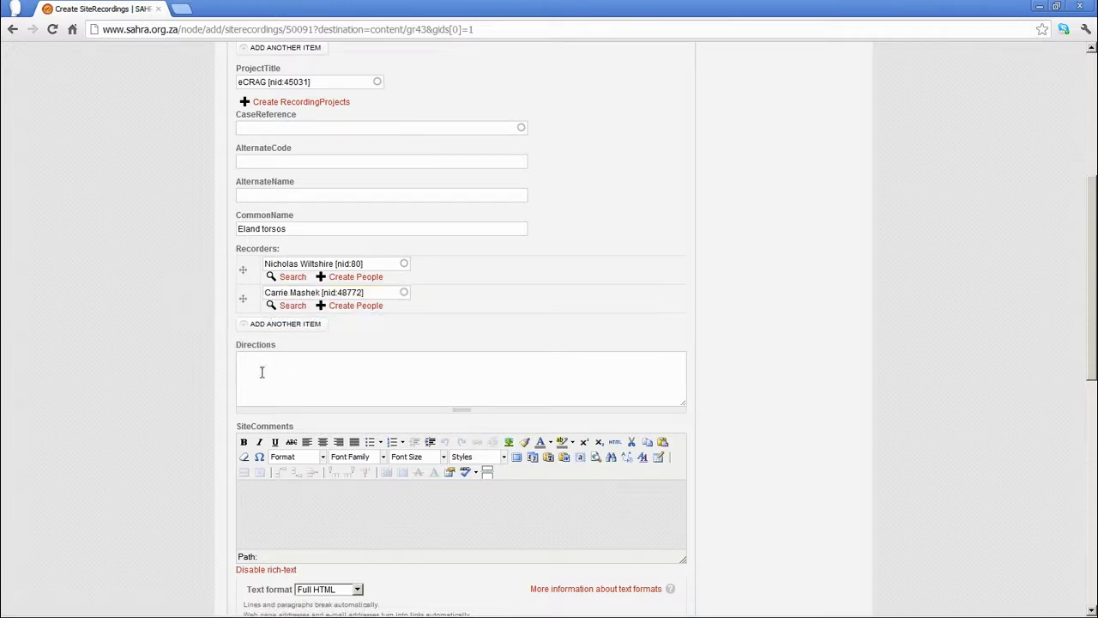
click(284, 292)
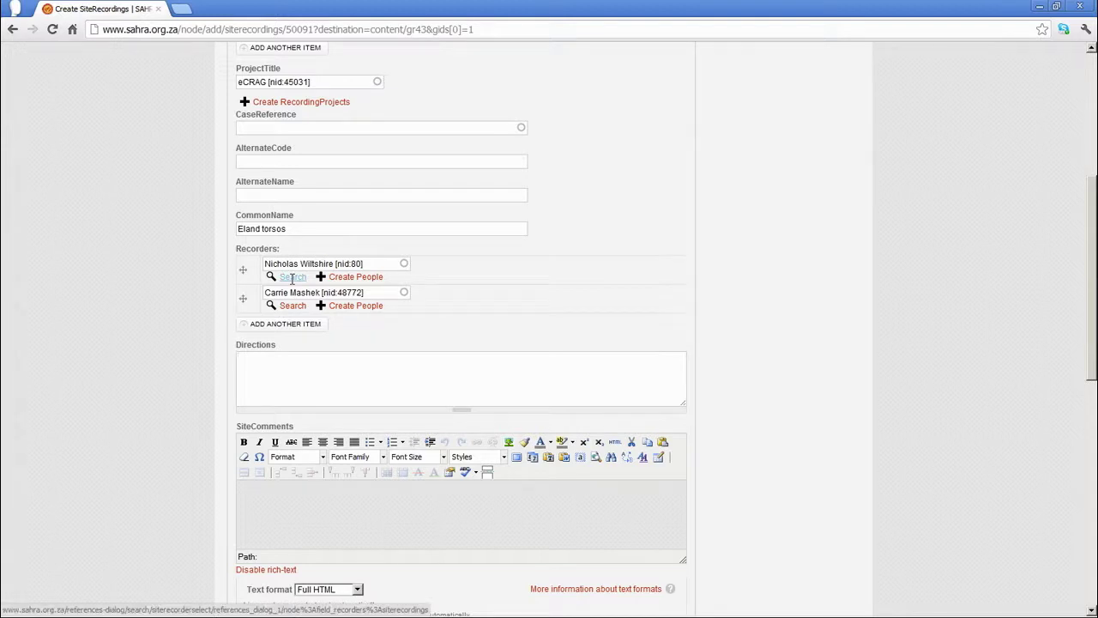
Look through the searchable list of people available as recorders and close it without choosing anyone.
click(291, 277)
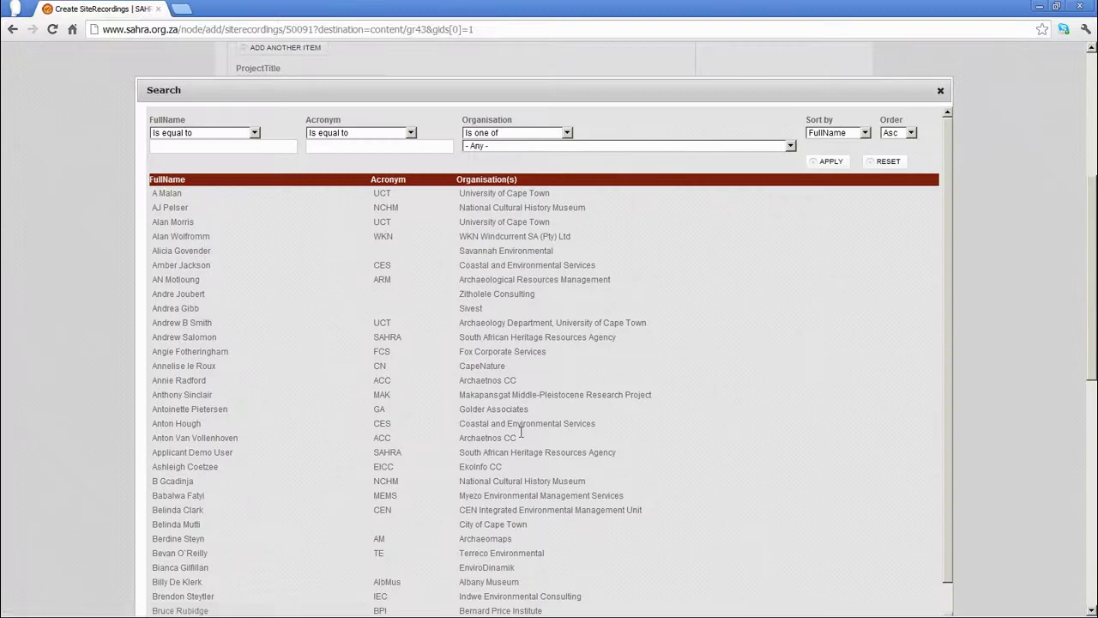
scroll(530, 429, down, 1)
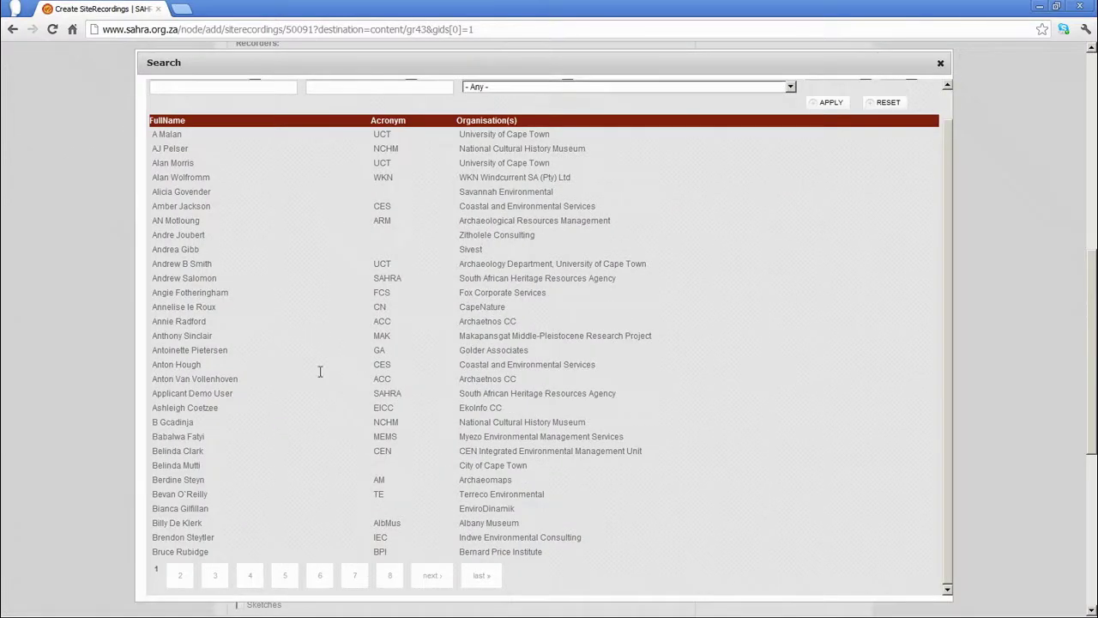
scroll(209, 211, up, 1)
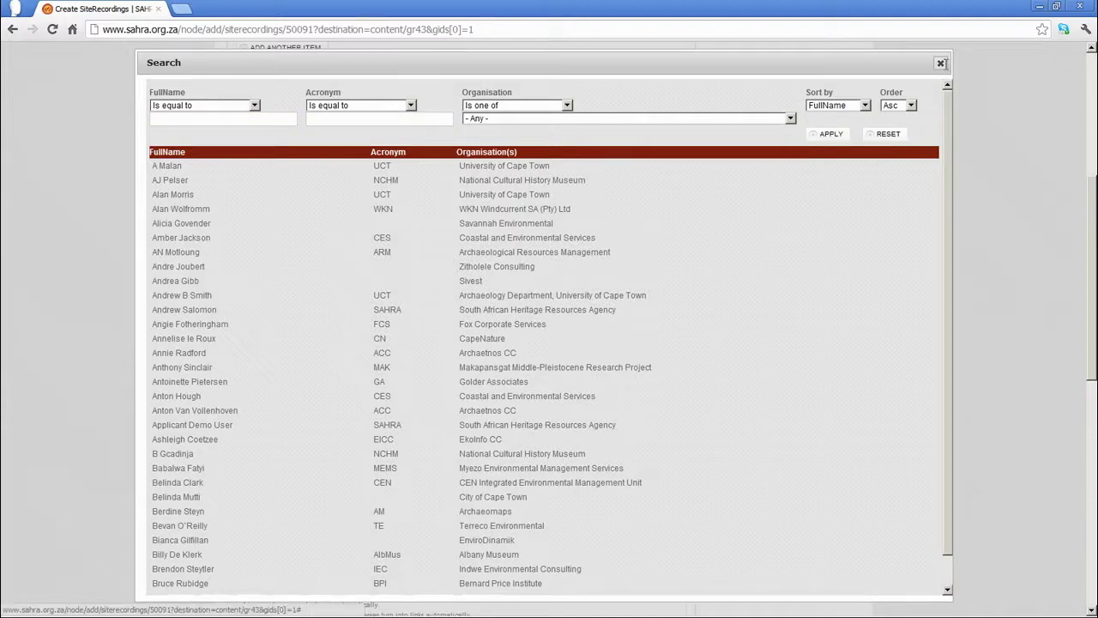
click(940, 63)
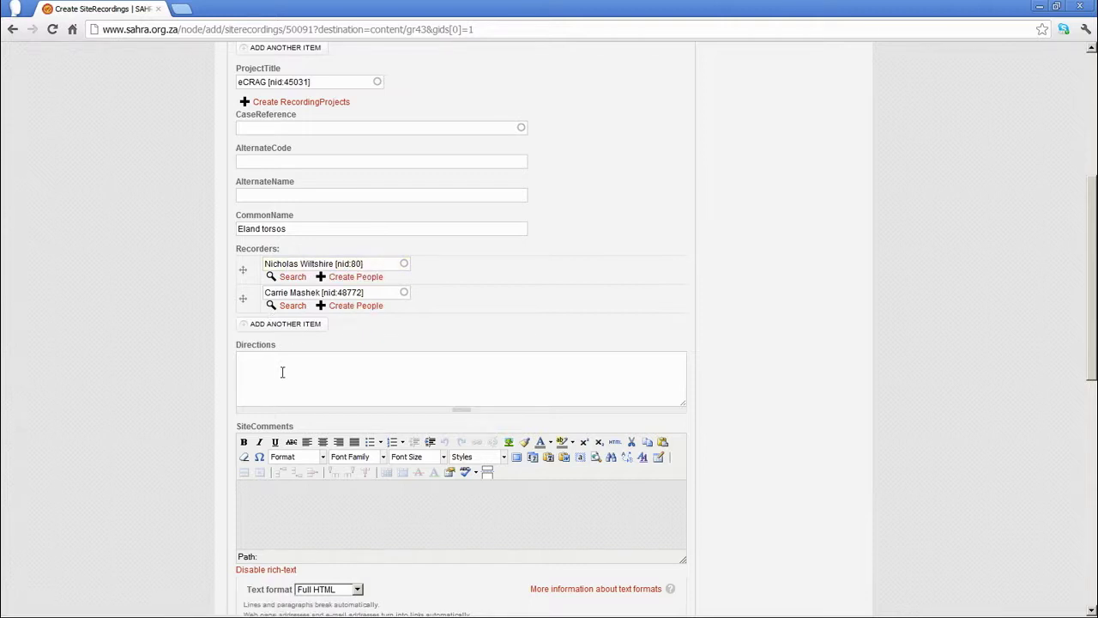
Enter the Directions "Follow the northern stream for 50m from site A, this site is on the northern bank.".
click(316, 367)
text(Follow the northern stream for 50m from site A, this site is)
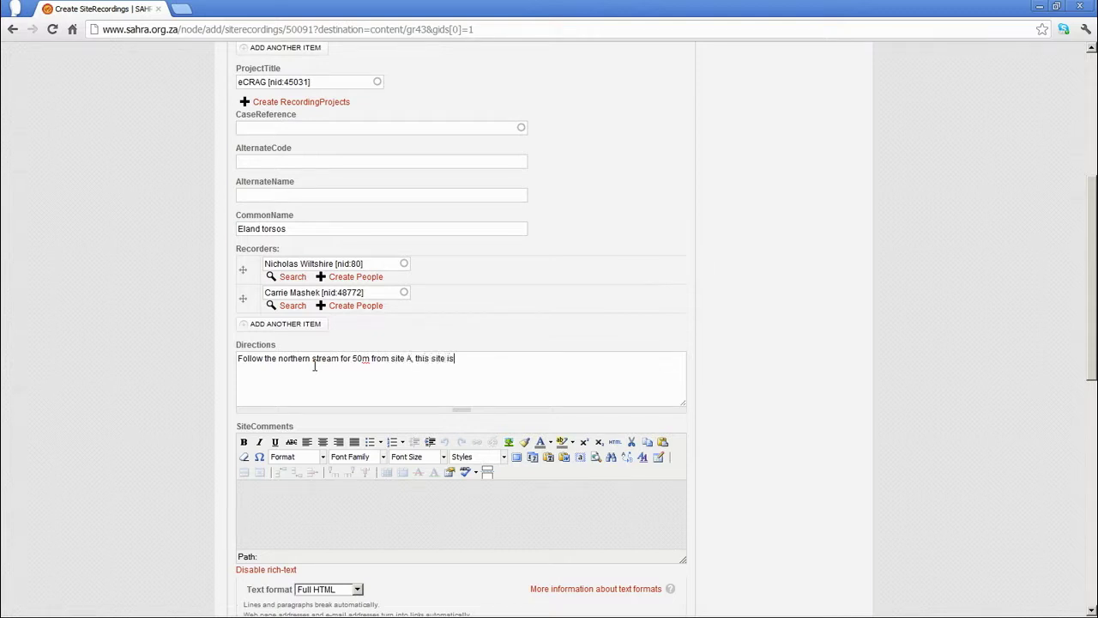
text( on the northern bank, .)
scroll(268, 320, down, 2)
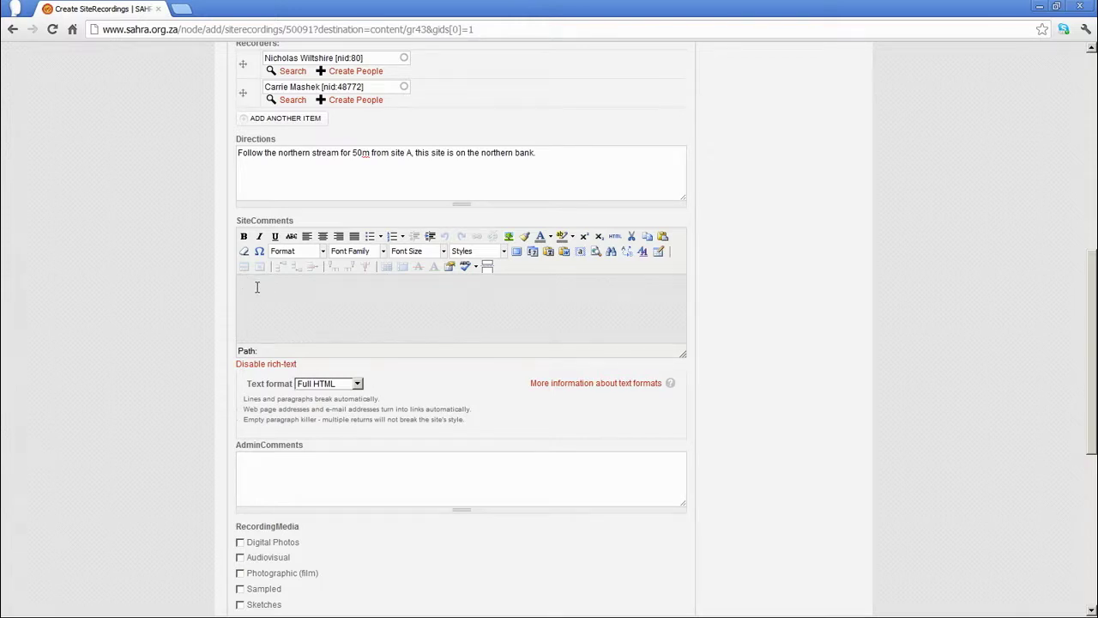
Enter the SiteComments "This site is an overhang on top of a rock shelf, with a clear view of the southern mountains.".
text(This site is an overhang on top of a rock shelf, with a c)
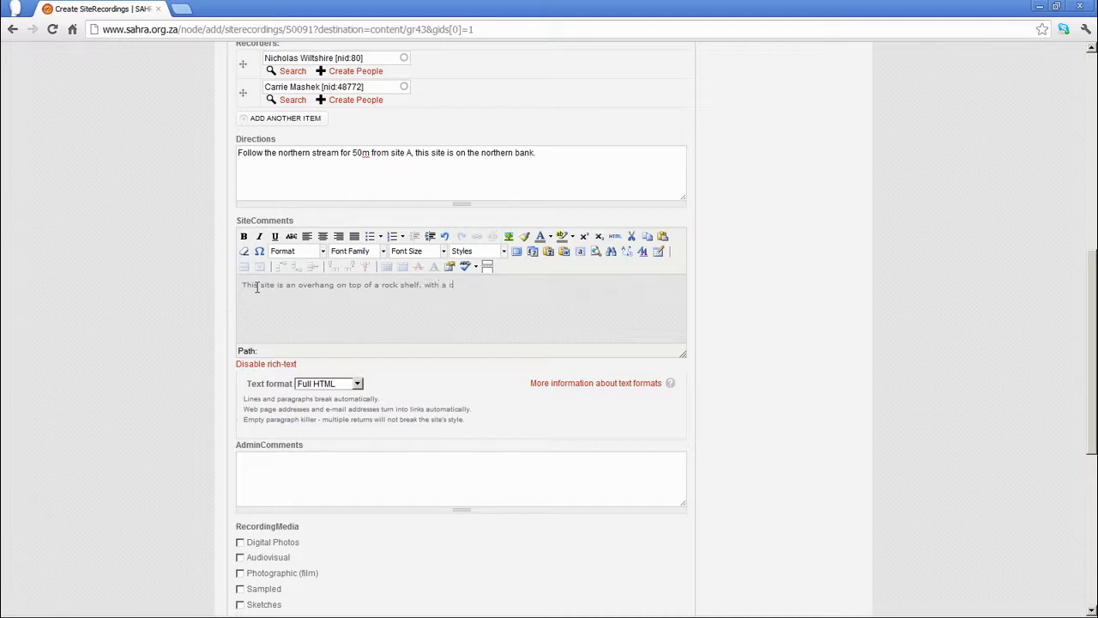
text(lear view of the southern mountains.)
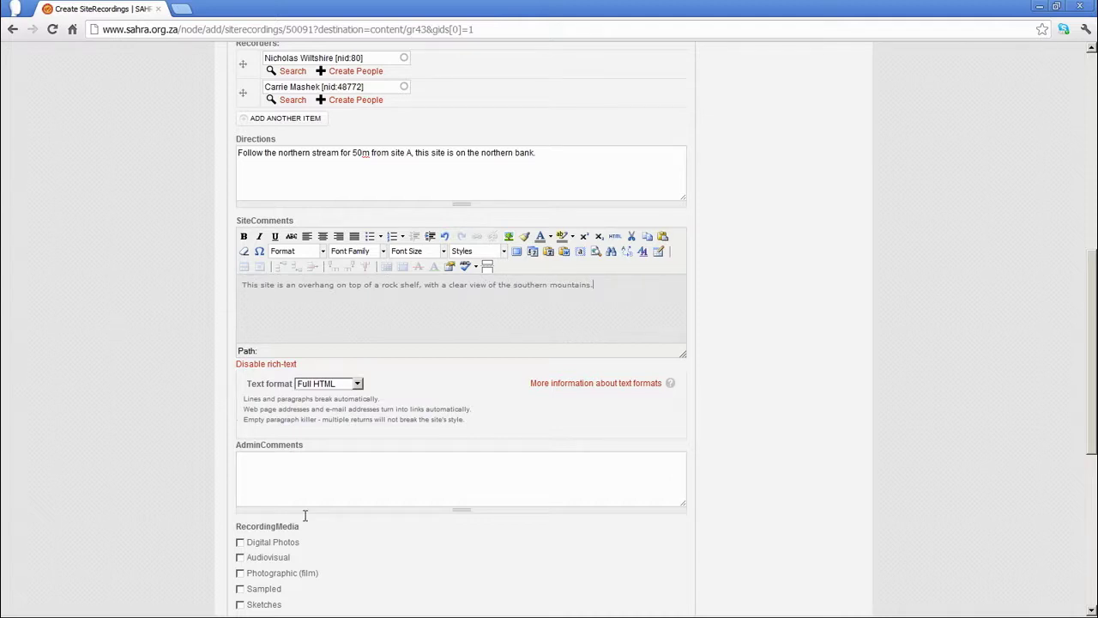
Enter the AdminComments "need to call up the digital photos from the backup hard drive. Possibly recorded before by", ending with the earlier recorder's name.
click(356, 472)
text(need to )
text(call up the digital p)
text(hotos from the bac)
text(kup hard)
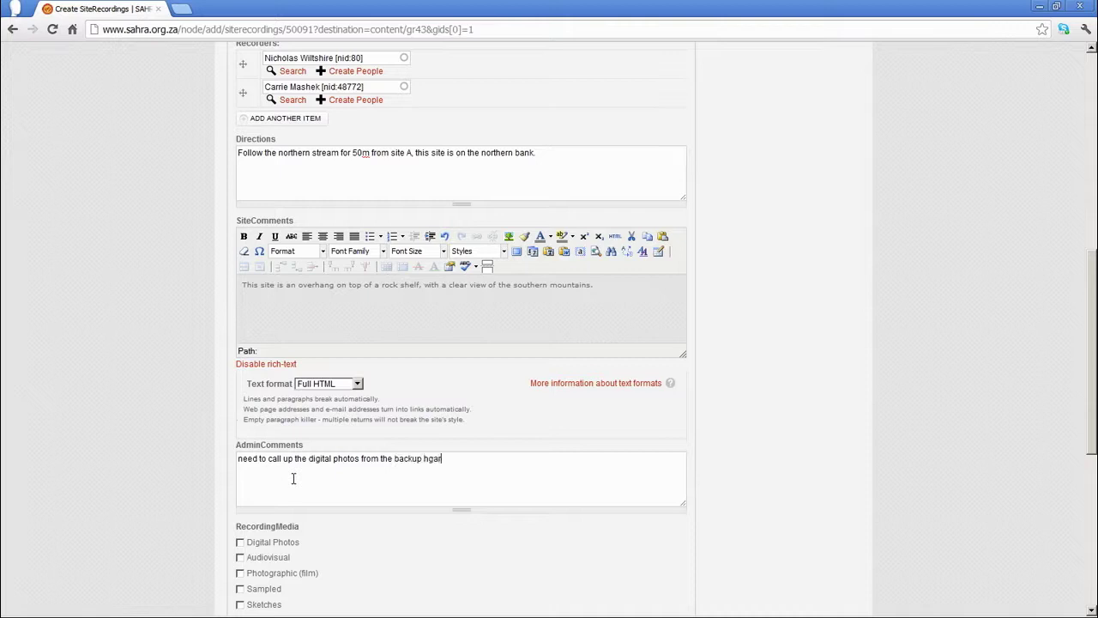
key(BackSpace)
key(BackSpace)
text(ard drive.)
text(ossuib)
key(BackSpace)
key(BackSpace)
text(ibly recorded before bt)
text( John Demo)
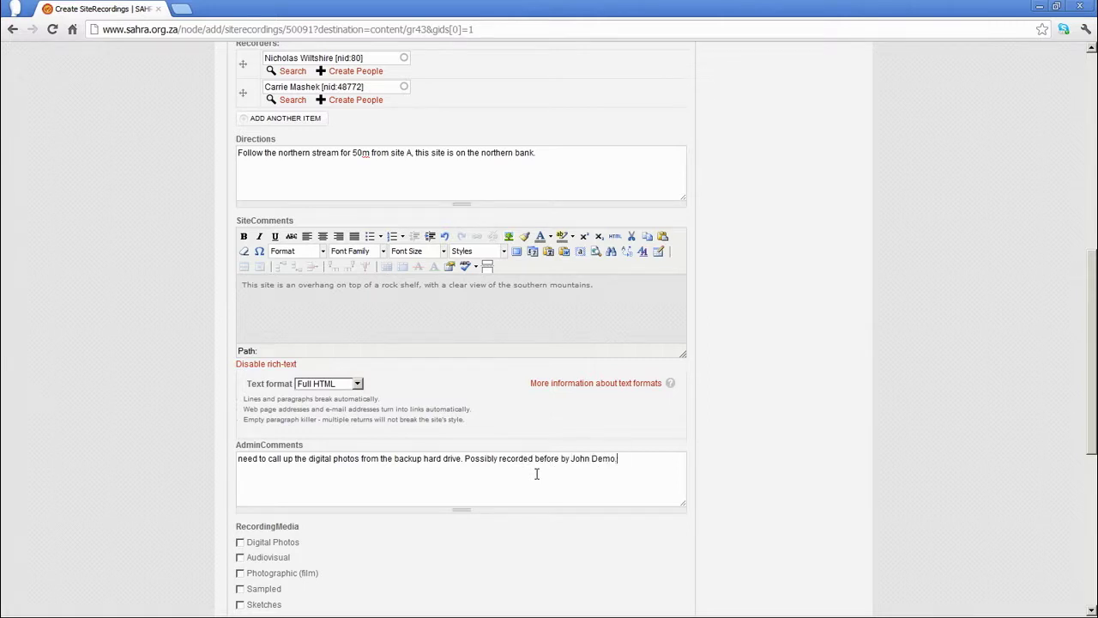
text(.)
Mark Digital Photos as the RecordingMedia and return to the start of the form.
scroll(138, 477, down, 3)
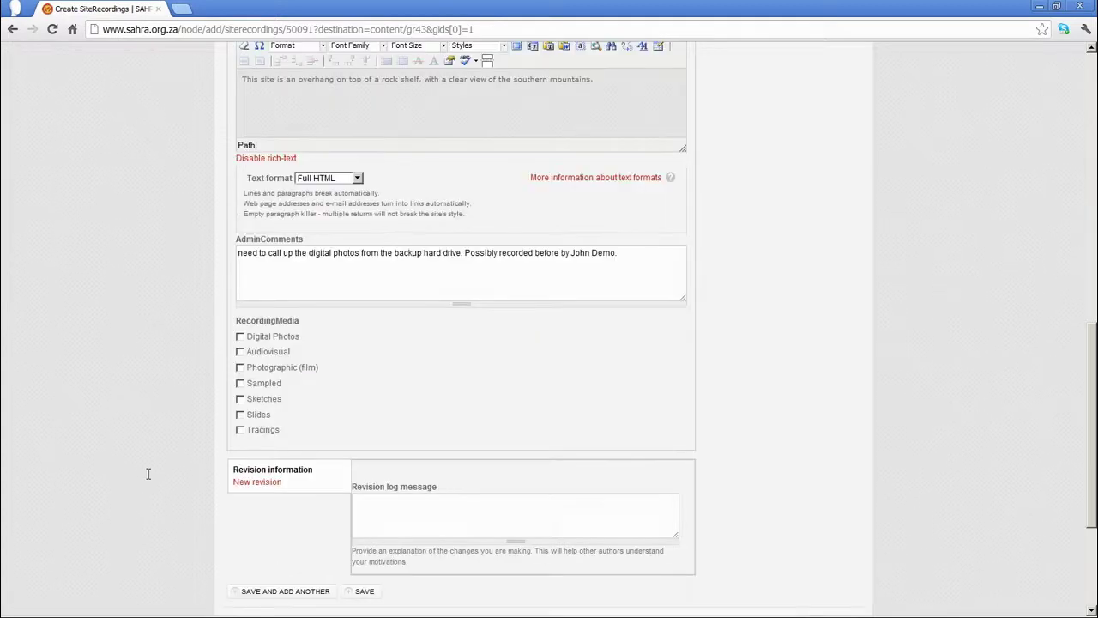
click(240, 336)
scroll(721, 539, down, 3)
click(832, 489)
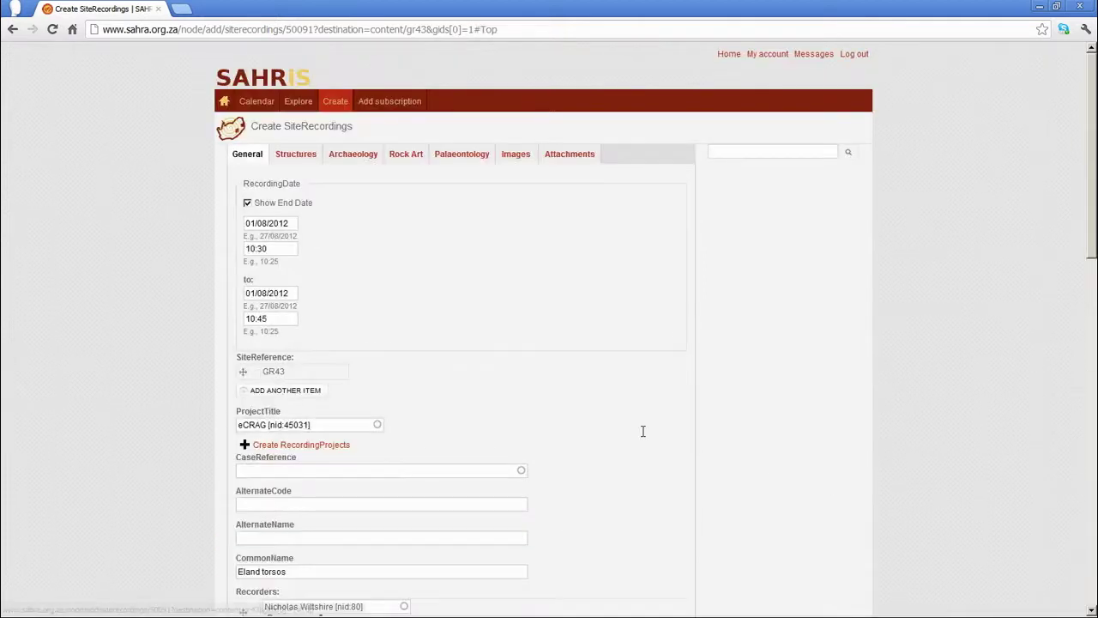
Set the BroadAgeCategory to LSA in the Archaeology section of the site recording.
click(359, 157)
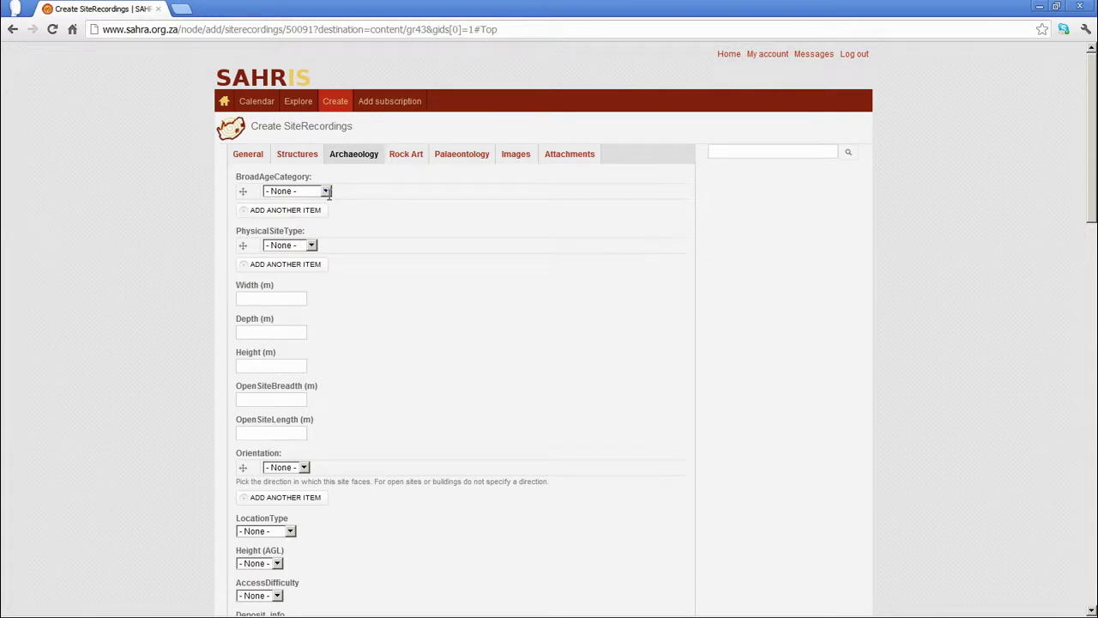
click(326, 191)
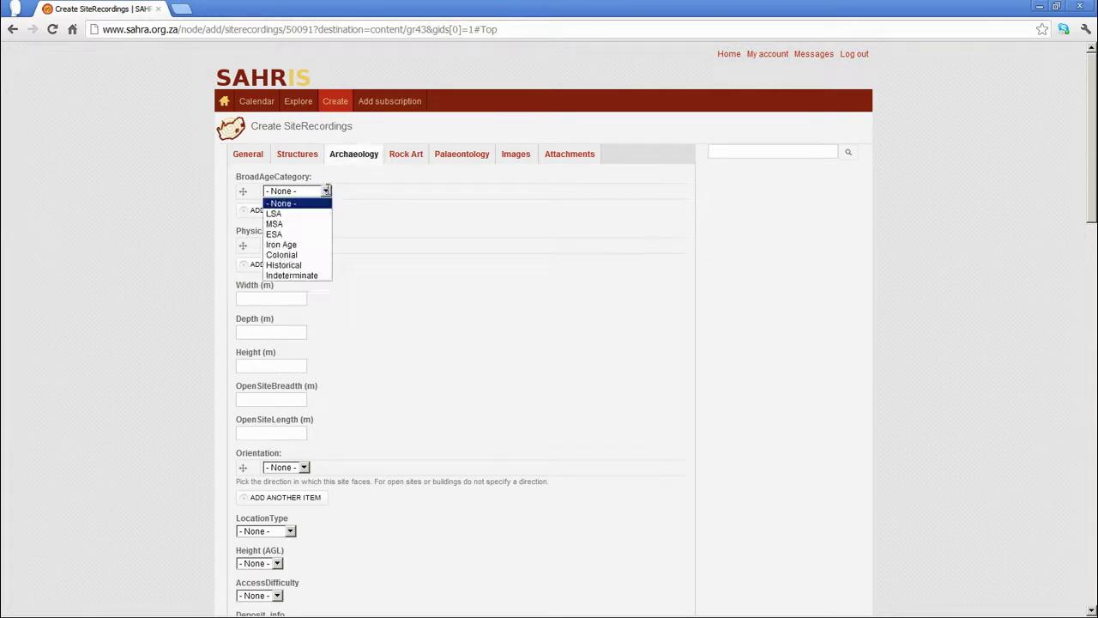
click(293, 213)
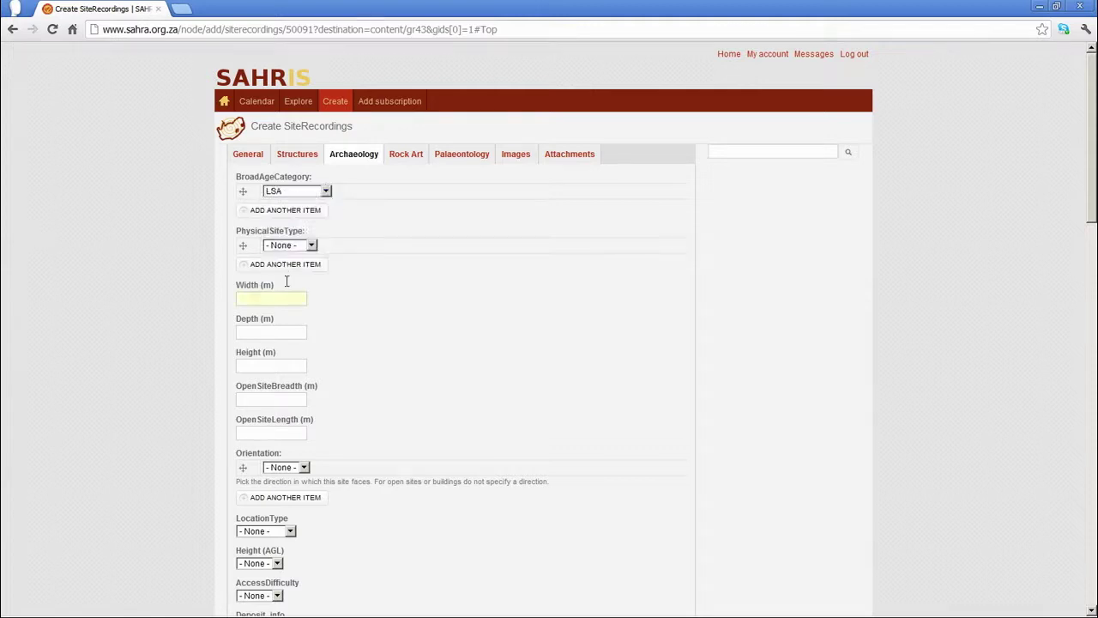
Set the PhysicalSiteType to Overhang and add a second type entry set to Rock Wall.
click(311, 245)
click(306, 278)
click(282, 265)
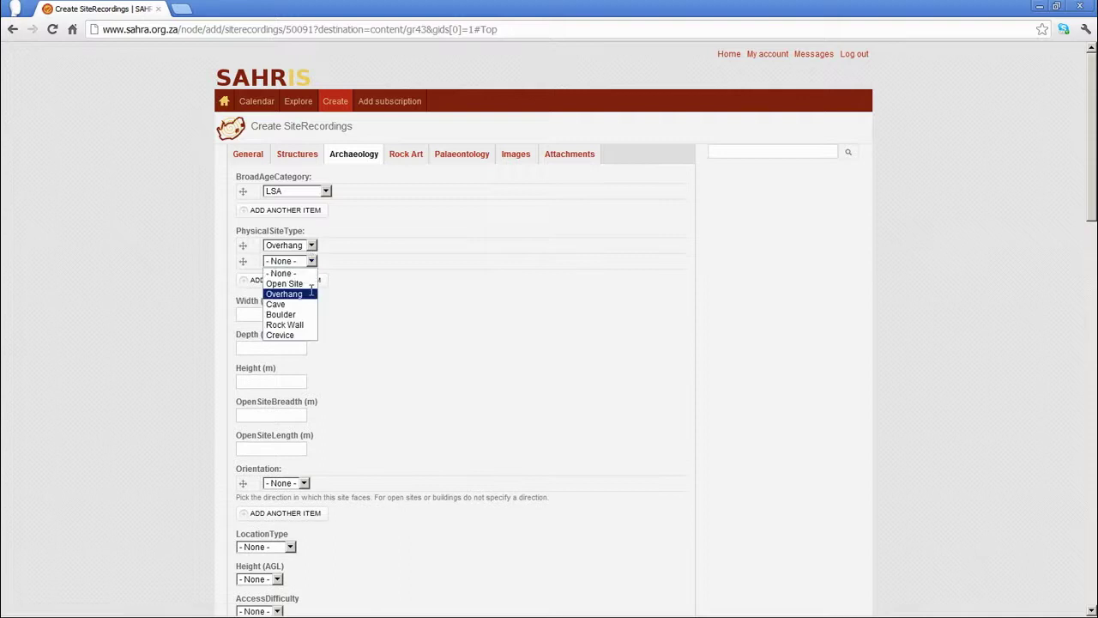
click(310, 261)
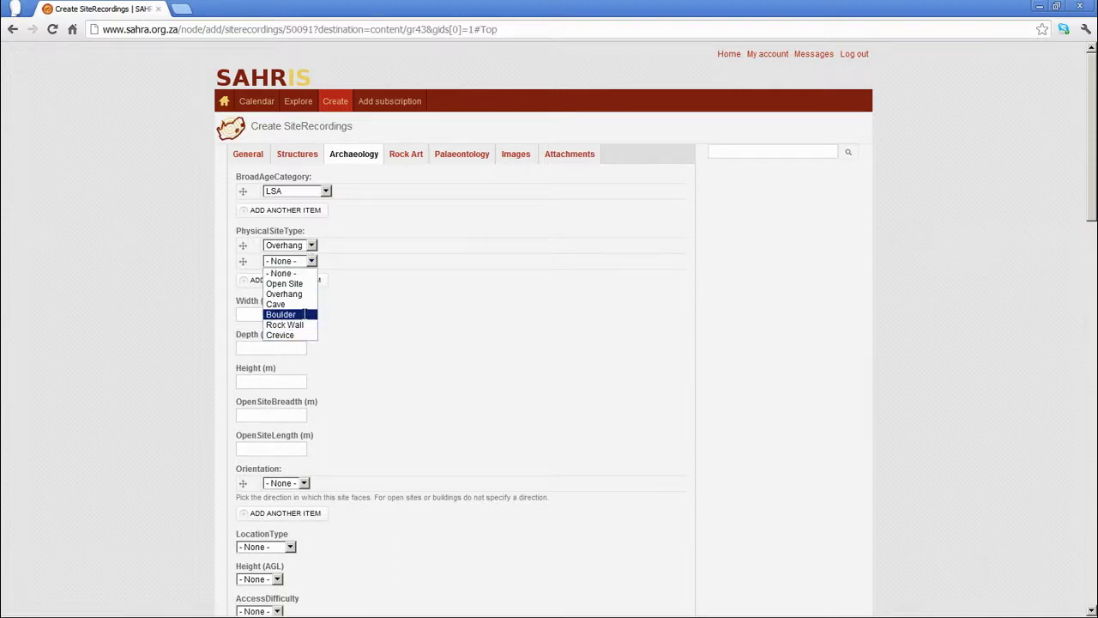
click(283, 314)
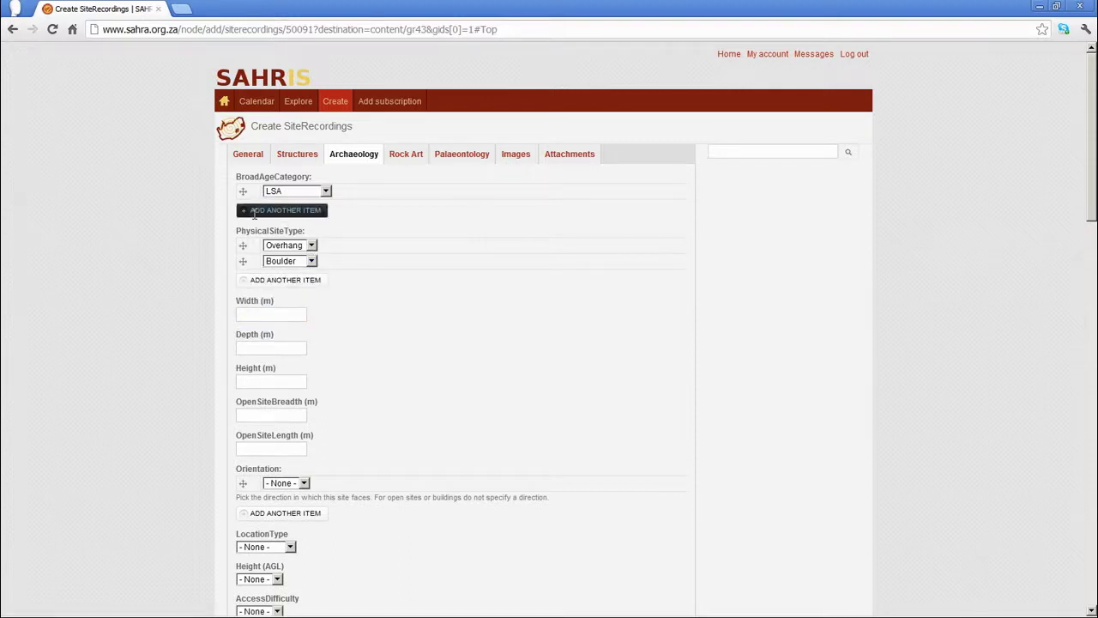
click(311, 260)
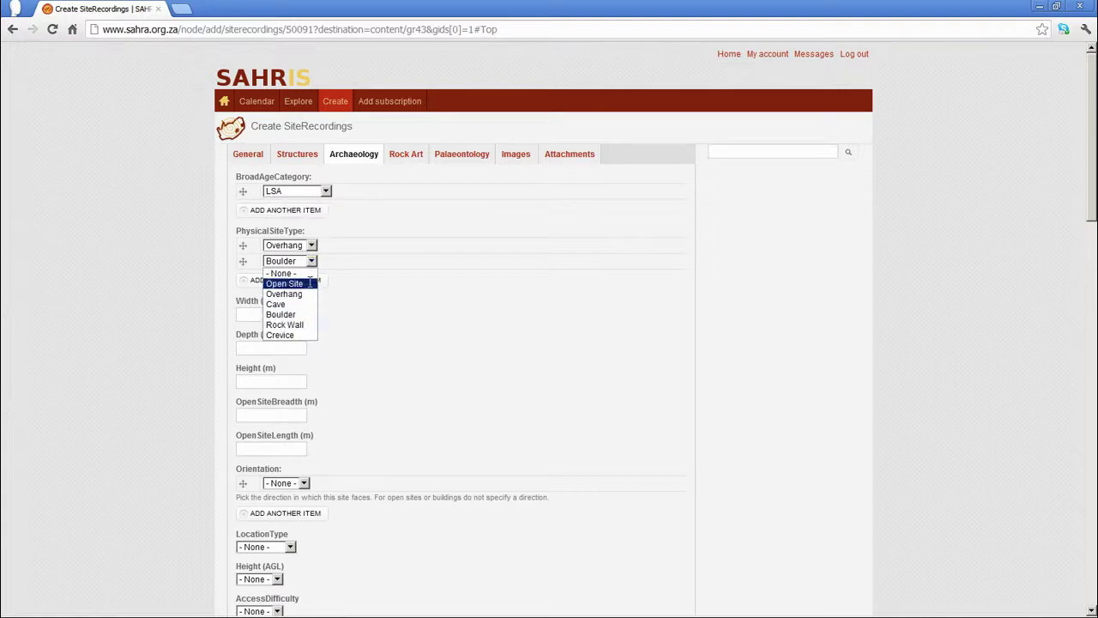
click(304, 325)
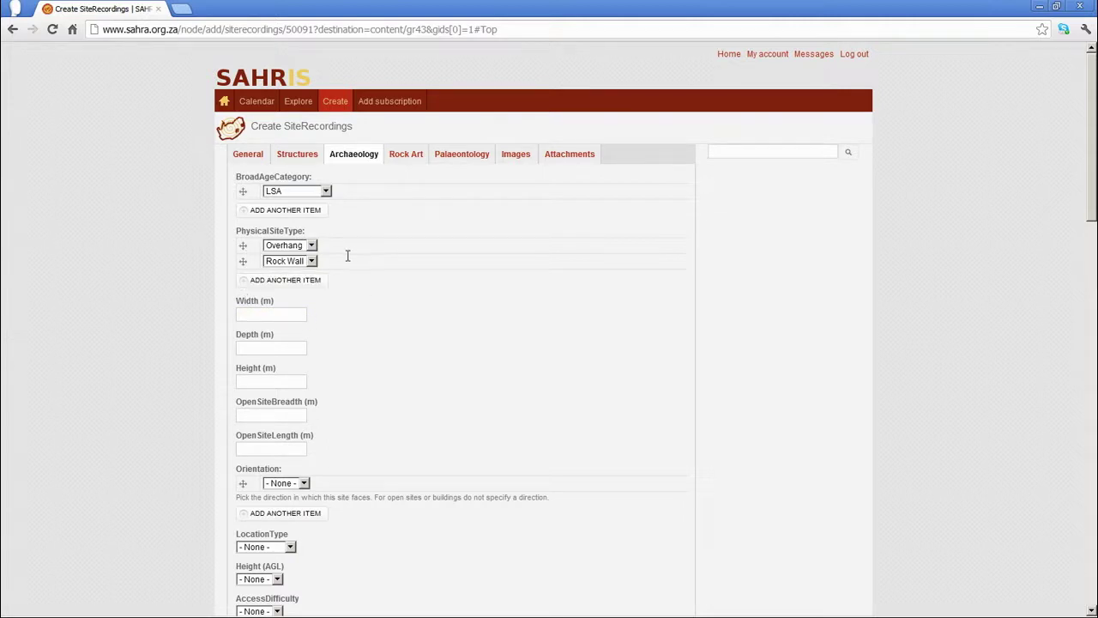
click(258, 315)
click(325, 191)
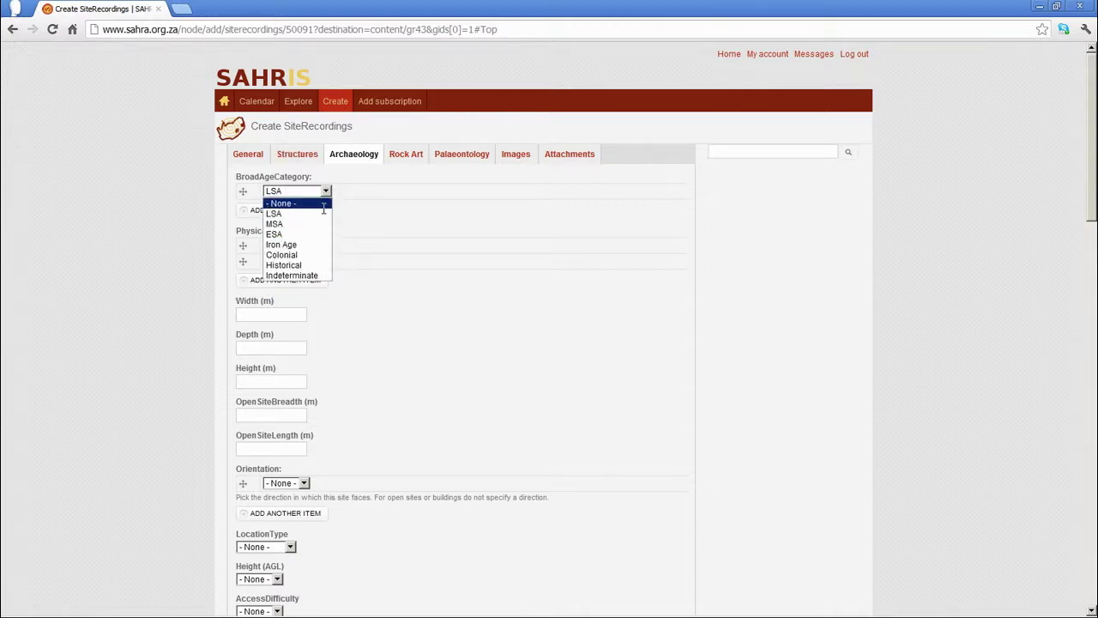
click(327, 190)
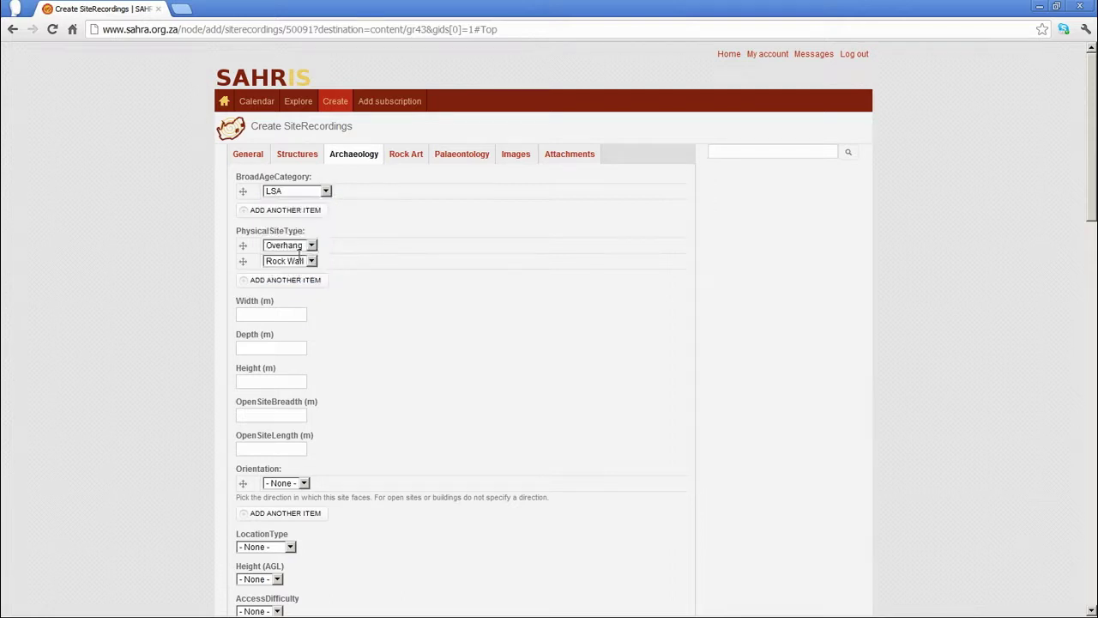
Enter the site dimensions: Width 36 m, Depth 4 m and Height 4 m, leaving the open site fields blank.
click(269, 313)
text(36)
text(4)
key(Tab)
text(4)
click(310, 417)
scroll(318, 412, down, 3)
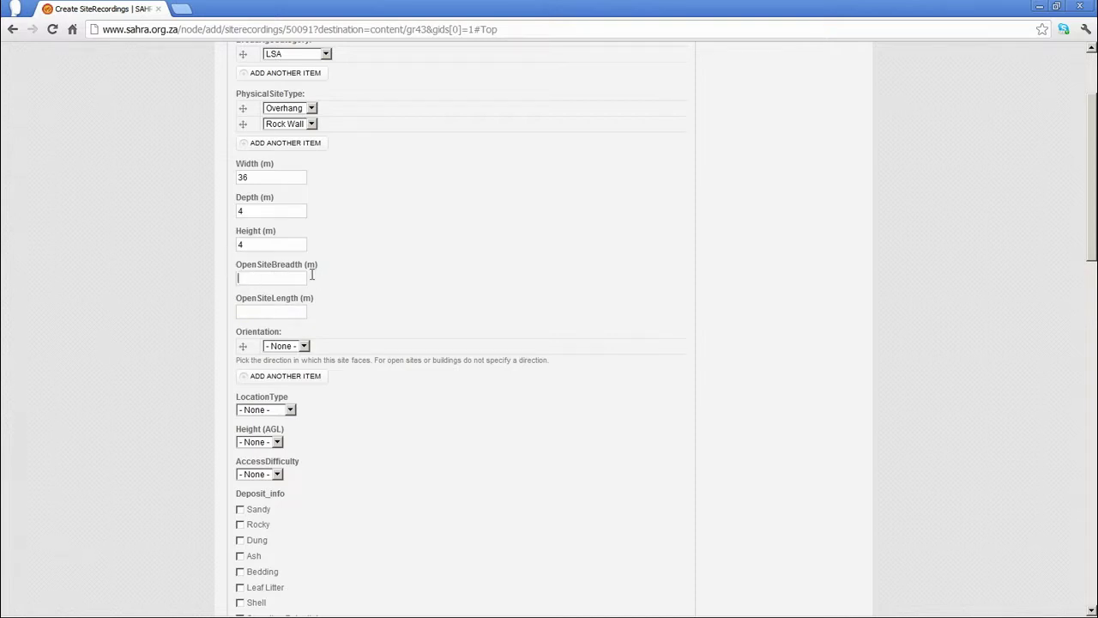
click(278, 308)
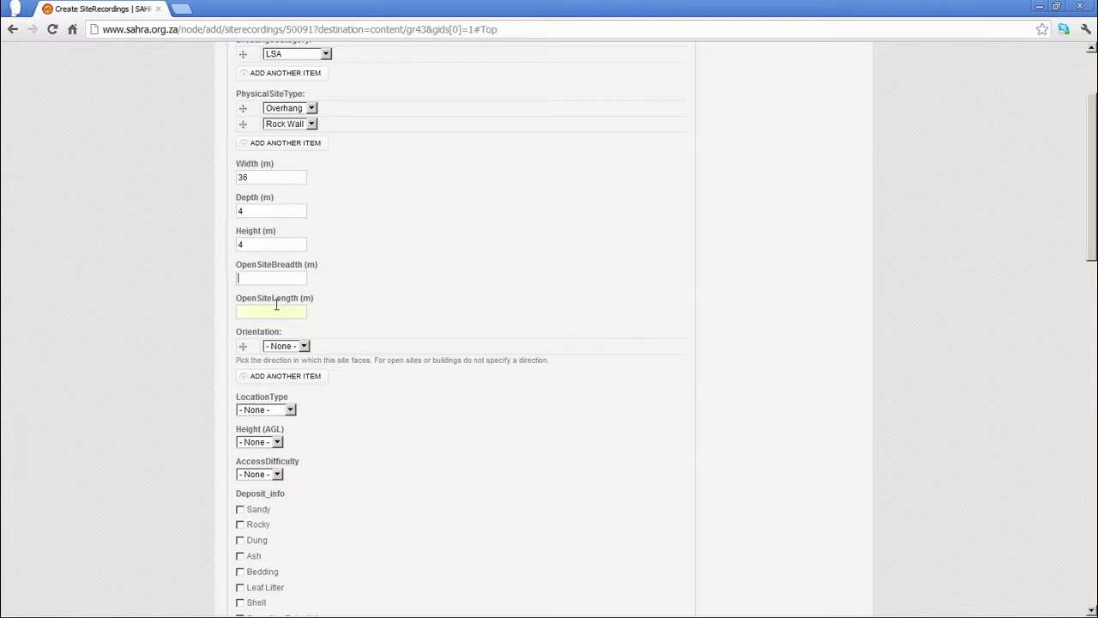
Set the site's Orientation to ENE and its LocationType to Kloof/Valley.
click(303, 346)
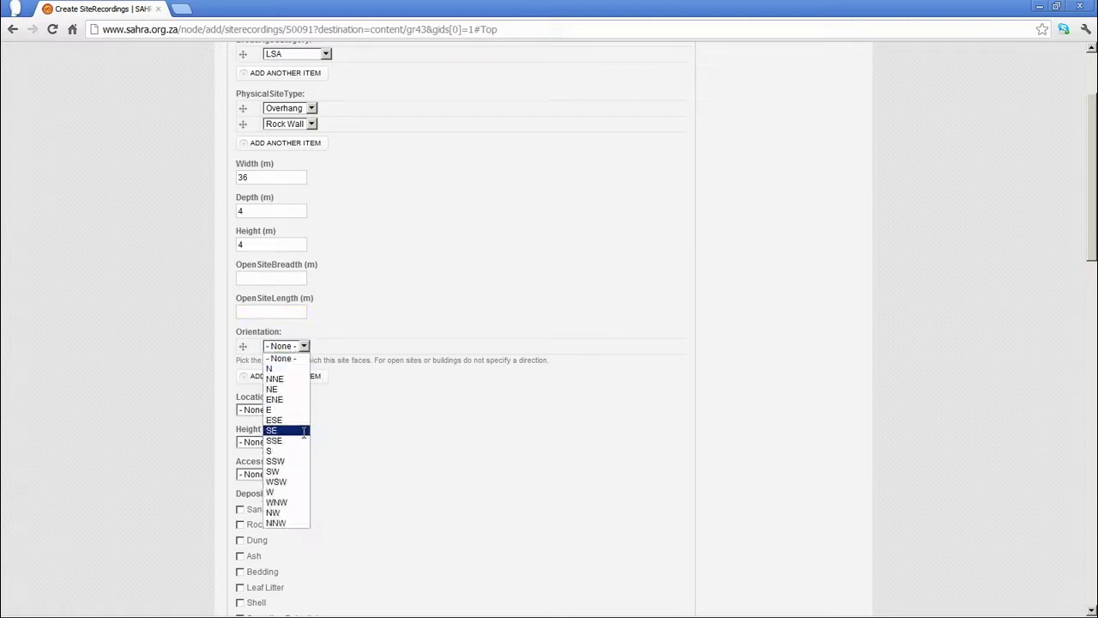
click(299, 400)
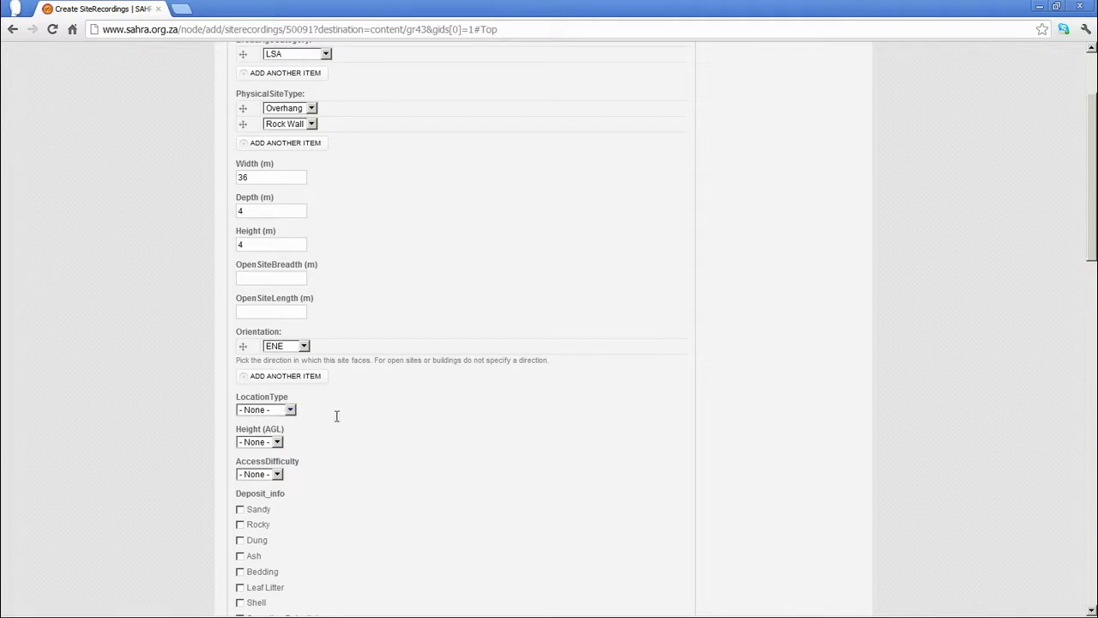
scroll(333, 406, down, 1)
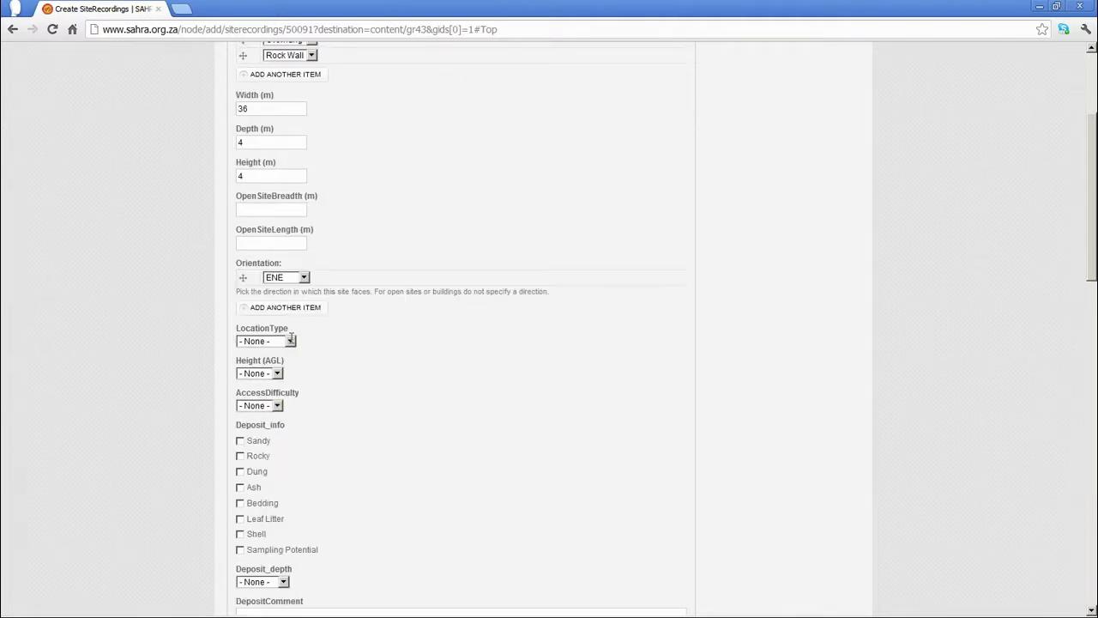
click(291, 340)
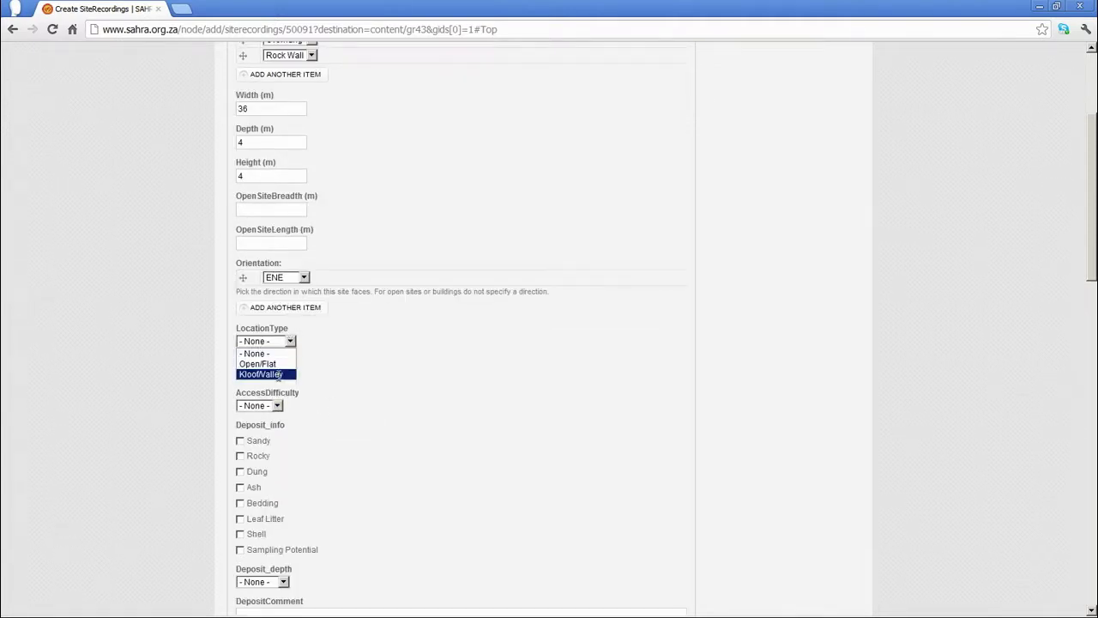
click(274, 374)
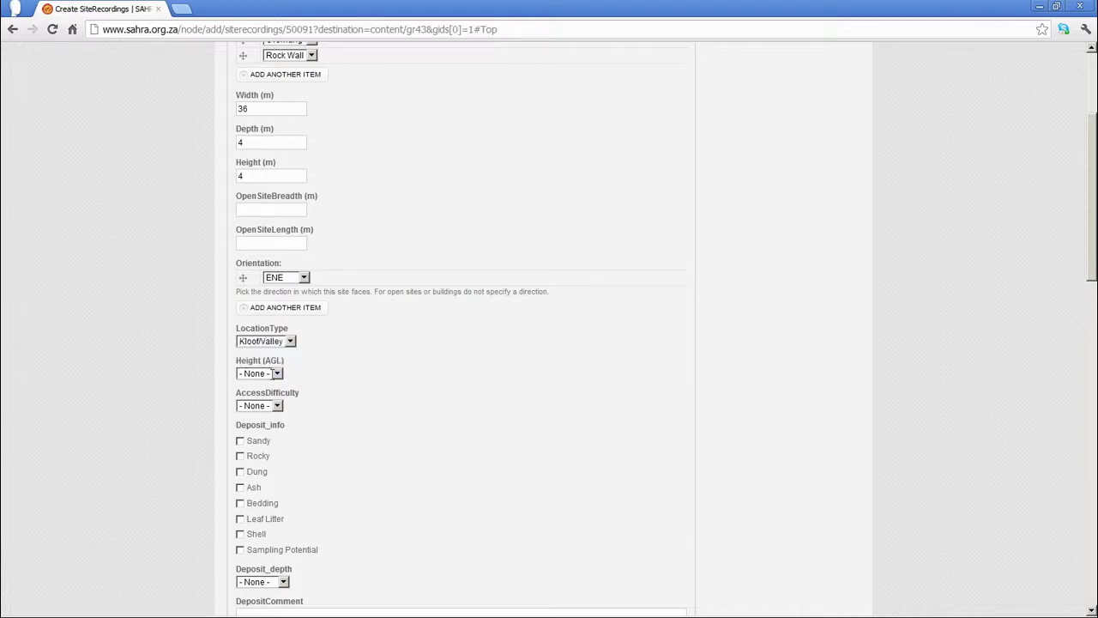
Set the Height (AGL) to Low and the AccessDifficulty to Easy.
click(274, 374)
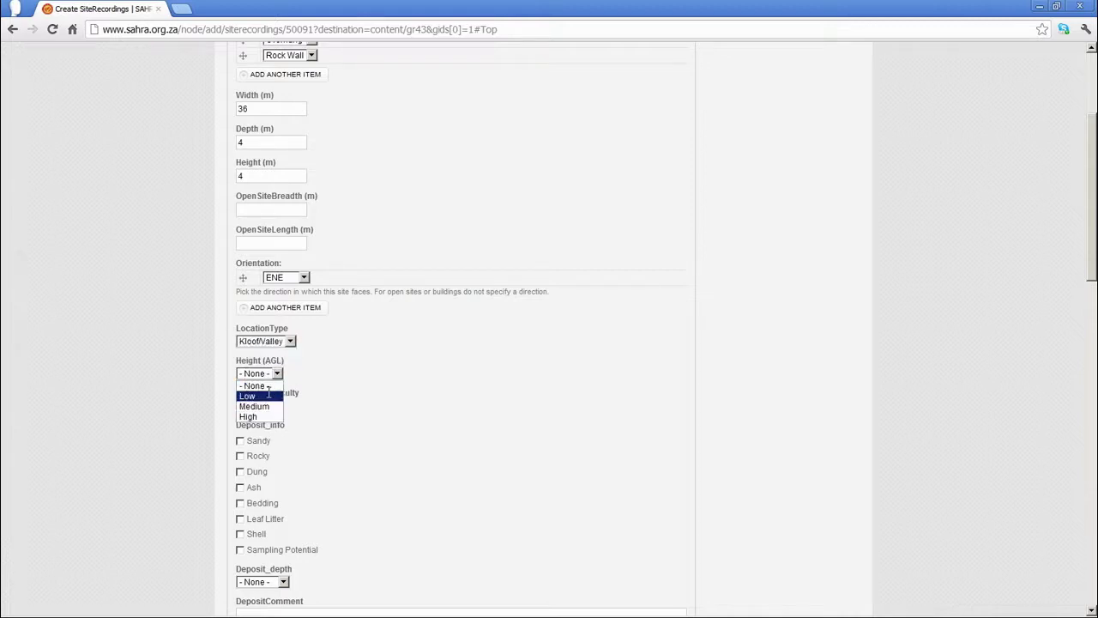
click(268, 397)
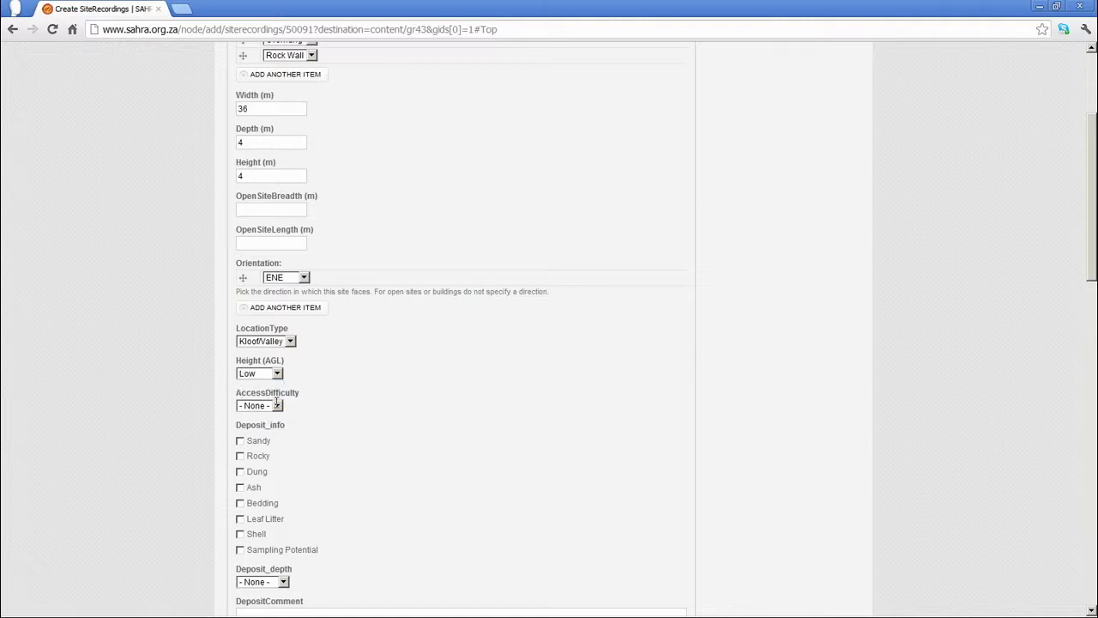
click(276, 405)
click(271, 427)
Mark the deposit as Sandy and Rocky in Deposit_info and set the Deposit_depth to 10-20cm.
scroll(326, 451, down, 2)
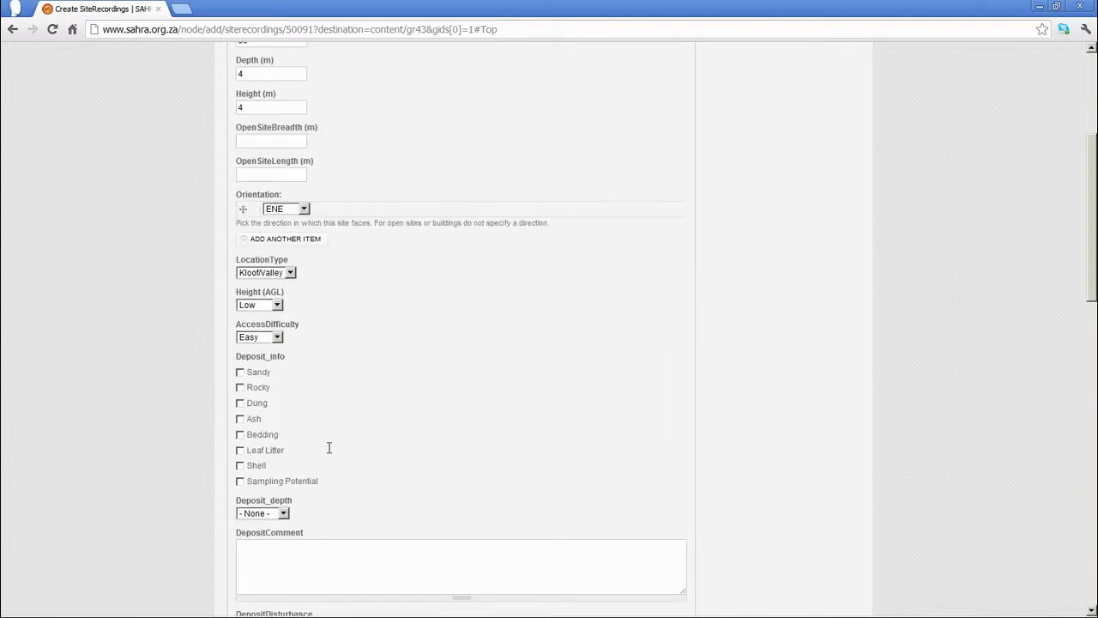
click(240, 371)
click(240, 387)
click(240, 372)
scroll(466, 448, down, 3)
click(272, 375)
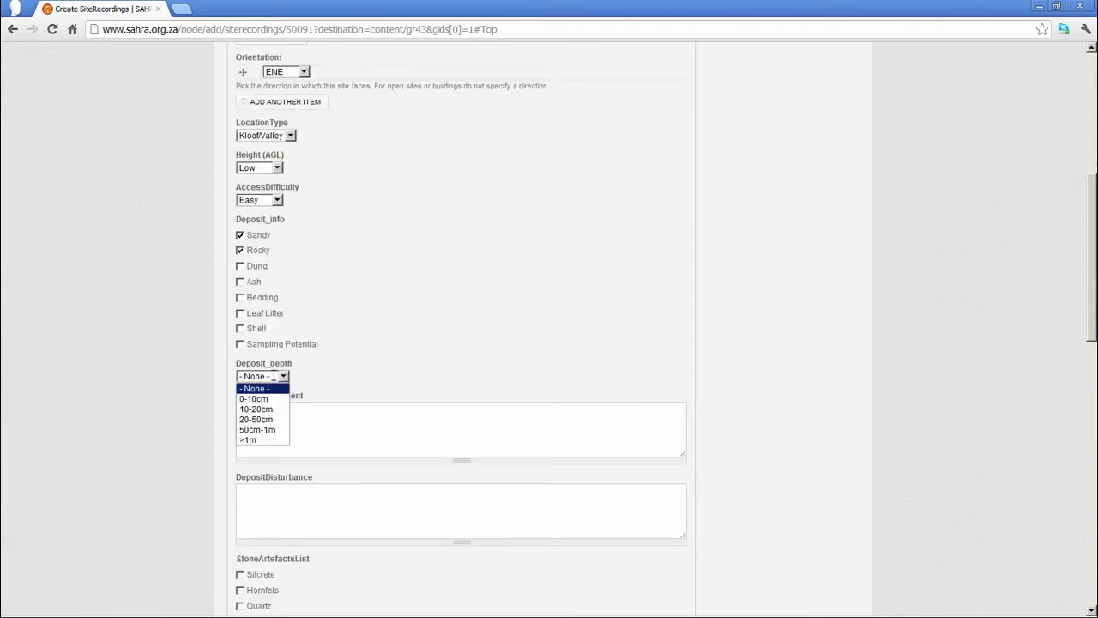
click(267, 409)
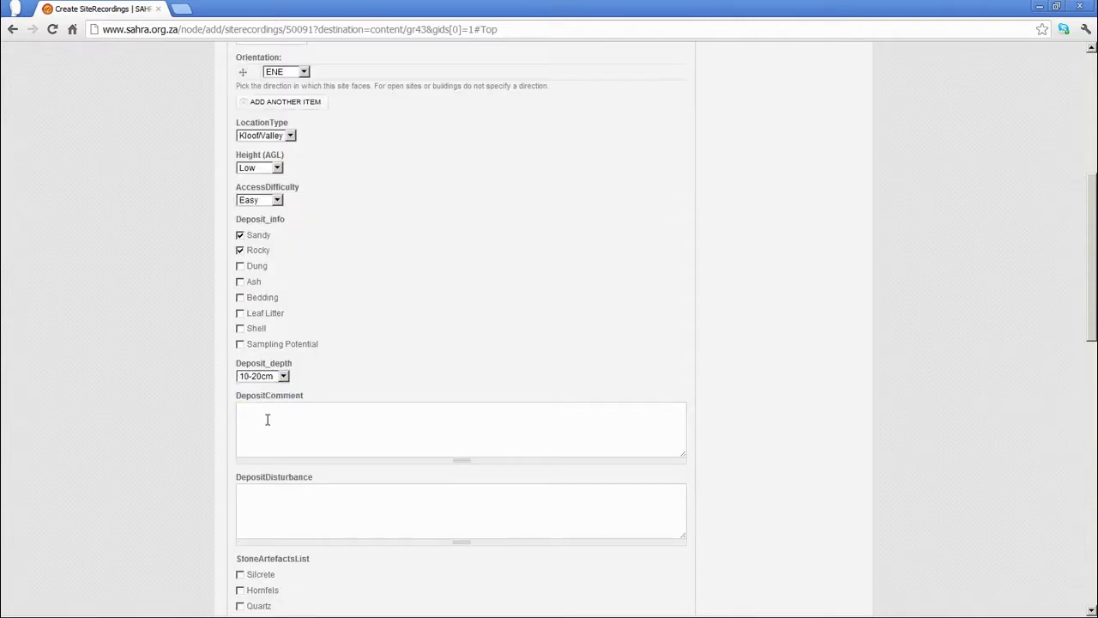
Enter the DepositComment "Generally appears to be non-archaeological deposit but some ash was seen in places.".
click(267, 421)
text(general)
key(BackSpace)
key(BackSpace)
key(BackSpace)
key(BackSpace)
key(BackSpace)
key(BackSpace)
key(BackSpace)
text(Generally apear)
key(BackSpace)
key(BackSpace)
key(BackSpace)
text(pears to be non-)
text(archaeological dep)
text(ois)
key(BackSpace)
key(BackSpace)
text(sit)
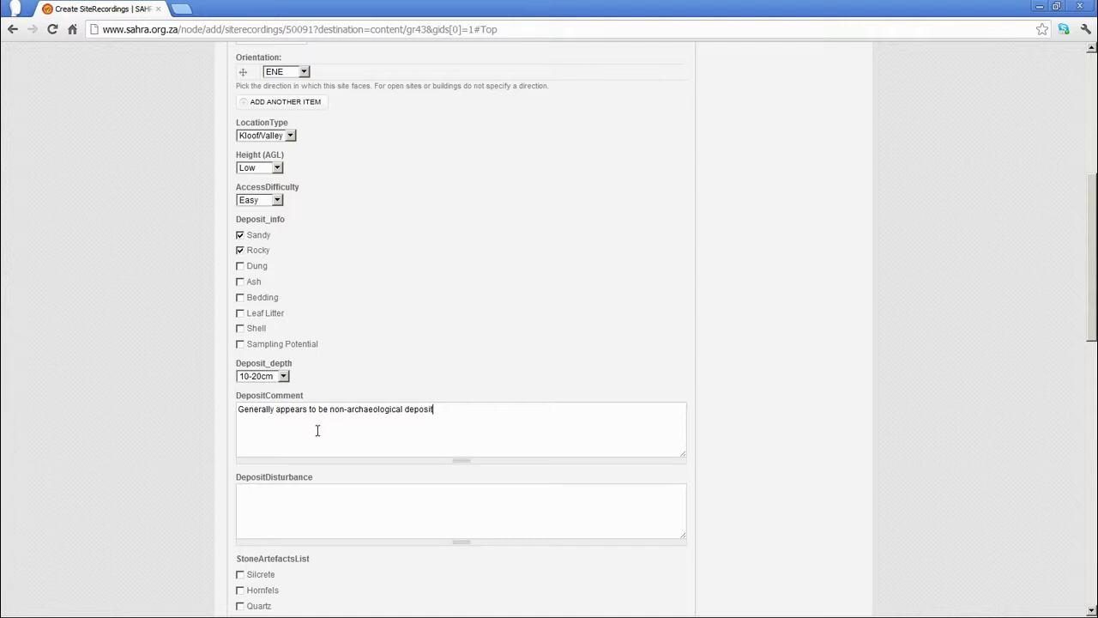
text( but some ash was seen in plac)
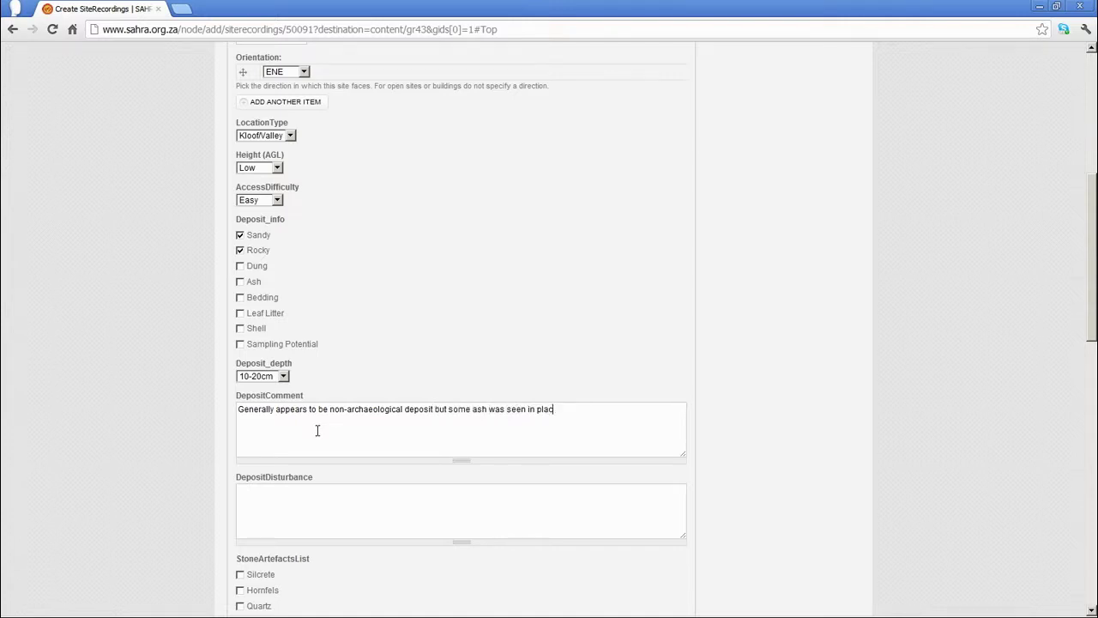
text(es.)
Enter the DepositDisturbance "Cattle have clearly been using this site and dung was on the floor.".
click(324, 493)
scroll(313, 386, down, 2)
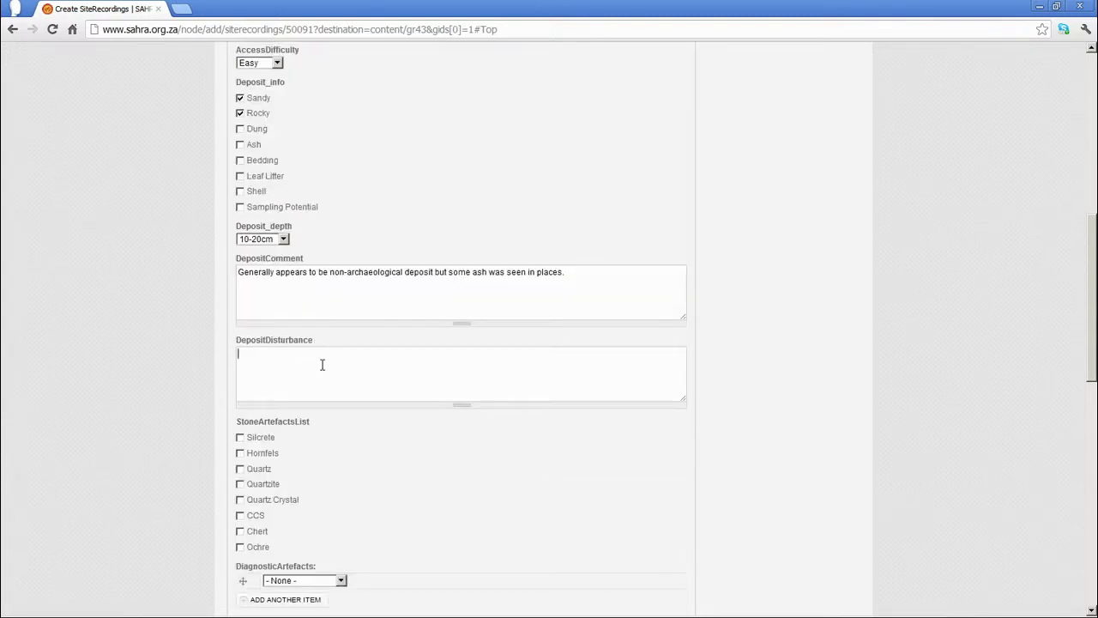
text(Cattle have clearly been using this site and dung was on the)
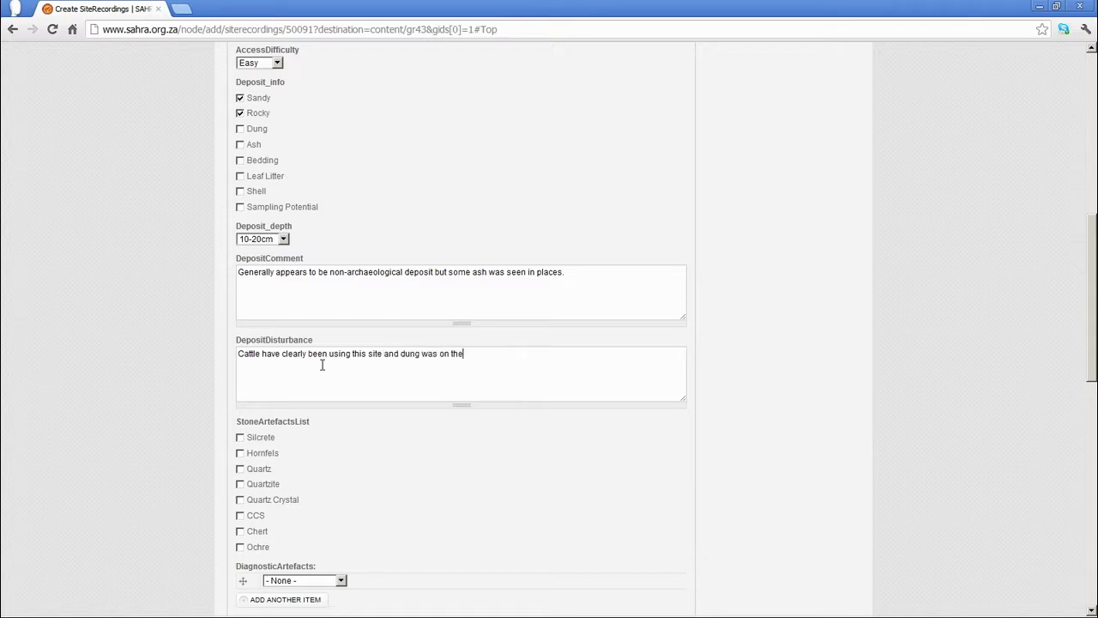
text( floor.)
Mark Silcrete, Quartz and CCS in the StoneArtefactsList.
scroll(120, 399, down, 4)
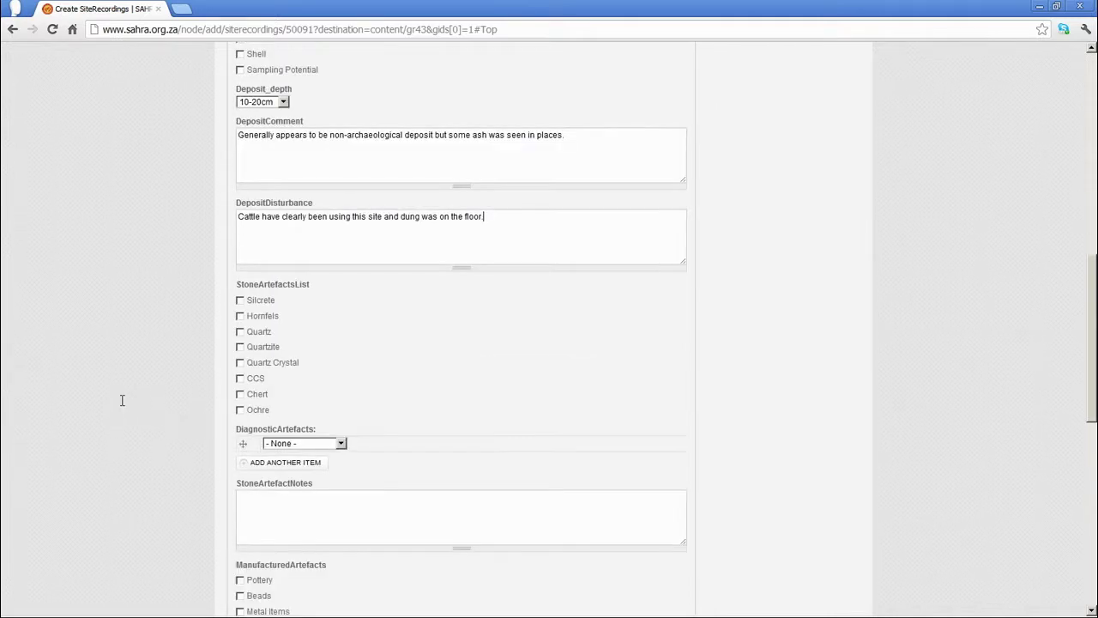
click(240, 300)
Set the first DiagnosticArtefacts entry to Upper Grindstone and add a second entry set to Lower Grindstone.
click(341, 444)
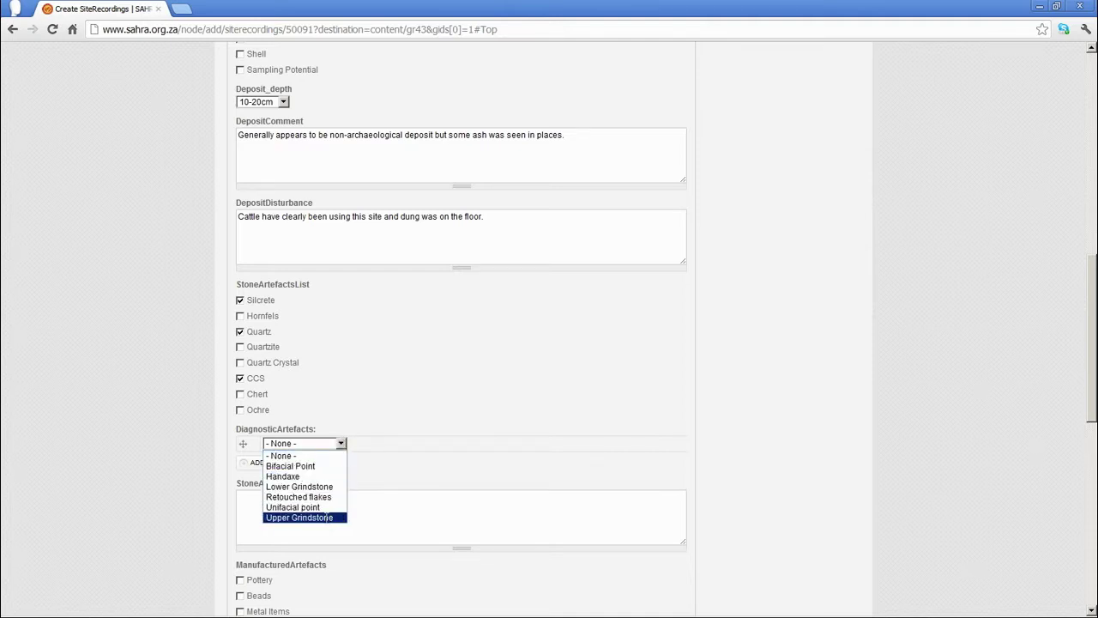
click(325, 516)
click(320, 463)
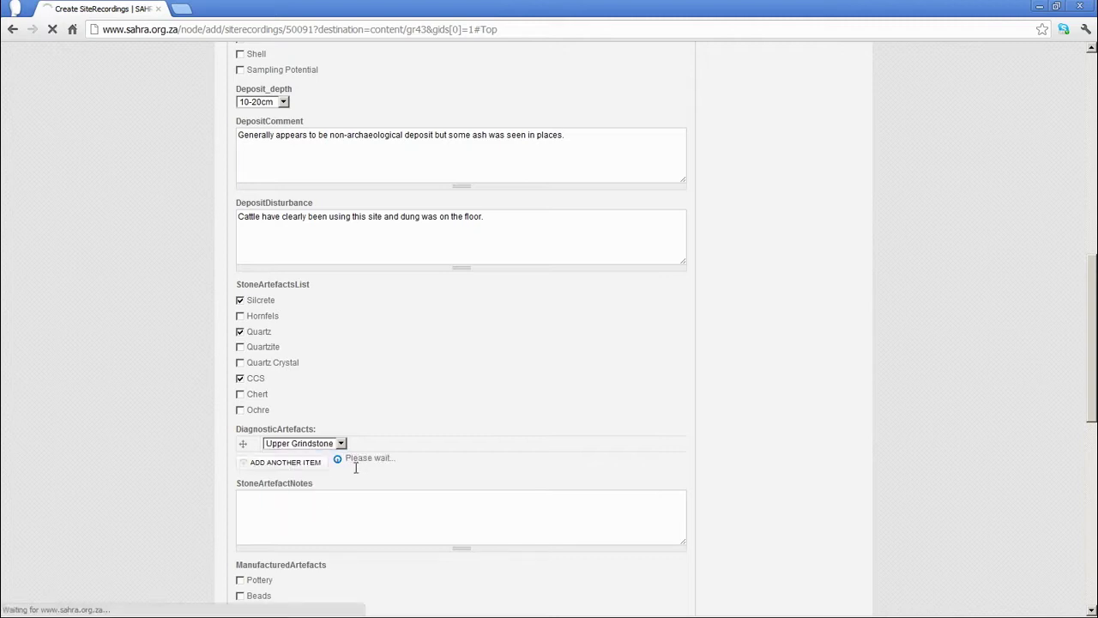
click(304, 459)
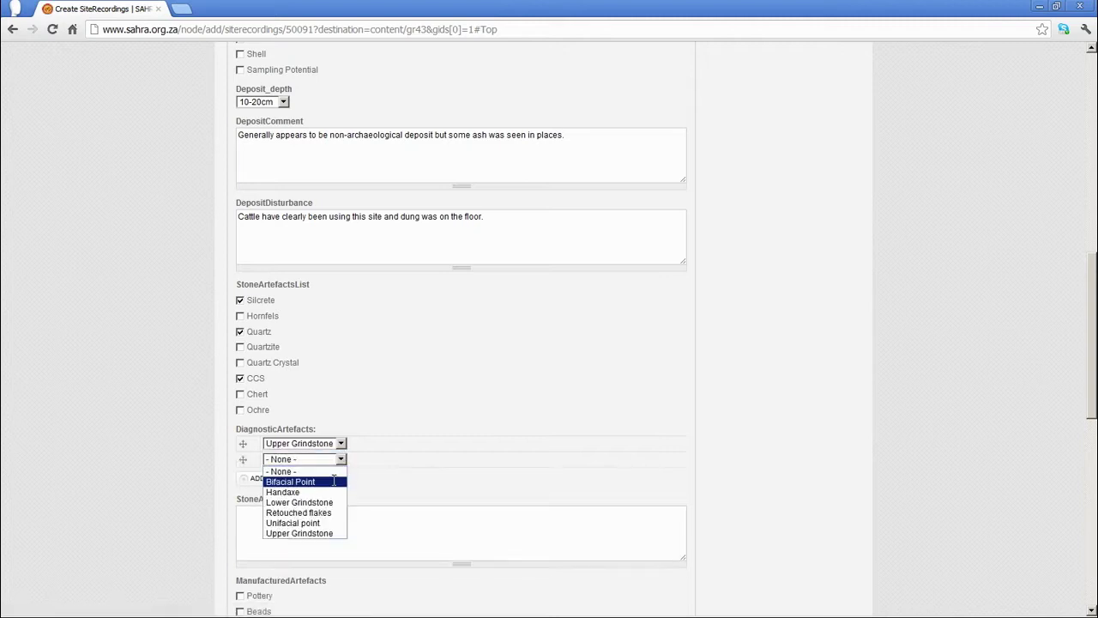
click(300, 500)
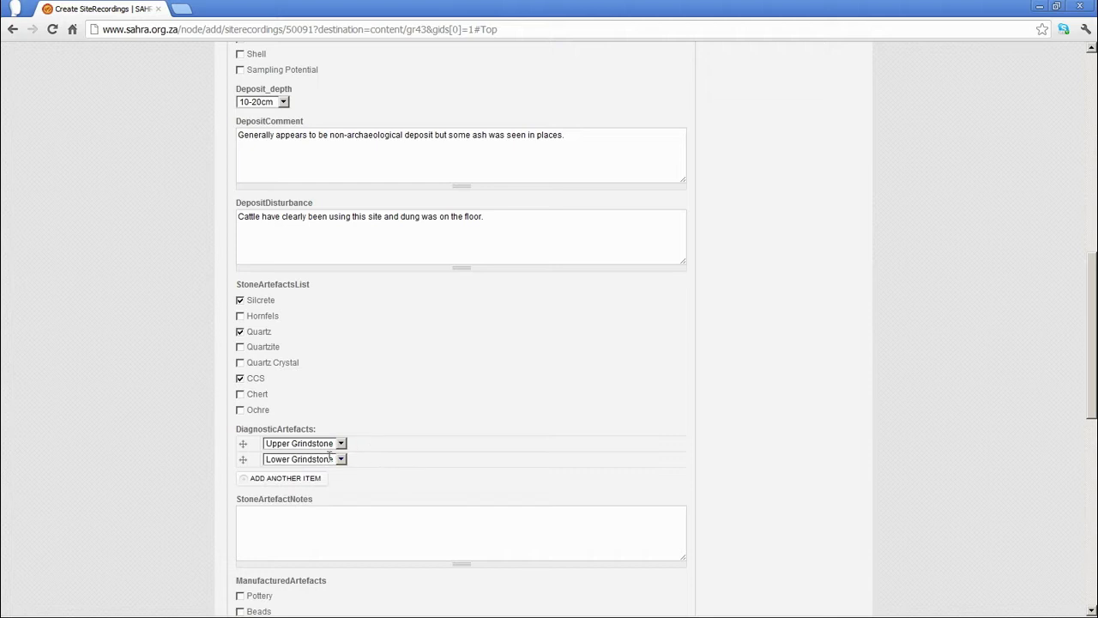